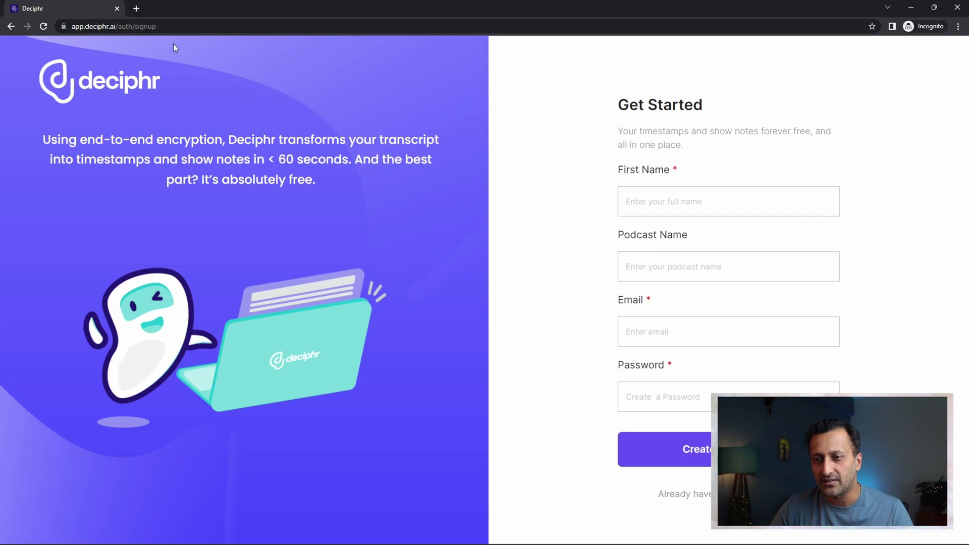
# Highlight the sign-up page's address and tagline, try the form fields, then restore down the window.
pyautogui.click(188, 27)
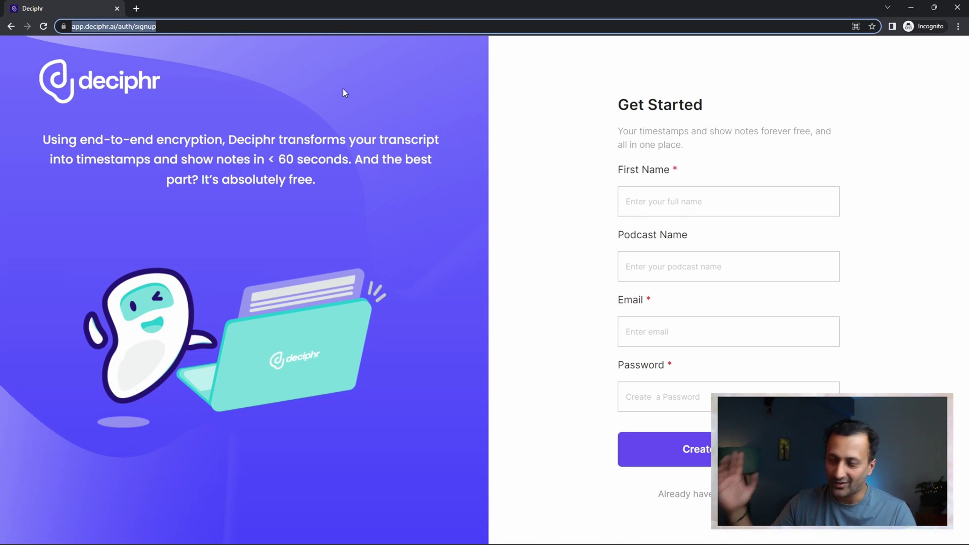
pyautogui.moveTo(355, 160); pyautogui.dragTo(238, 179)
pyautogui.moveTo(336, 186); pyautogui.dragTo(200, 175)
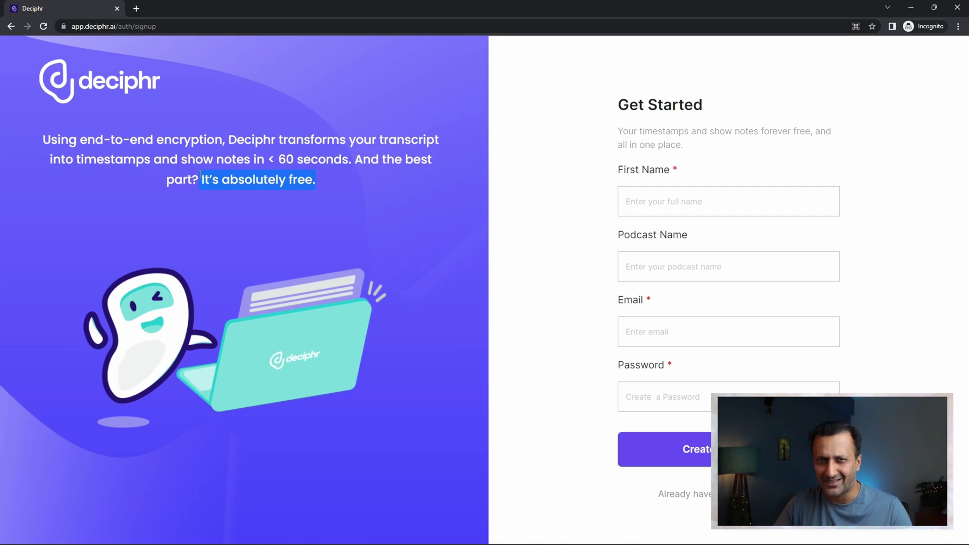
pyautogui.click(722, 212)
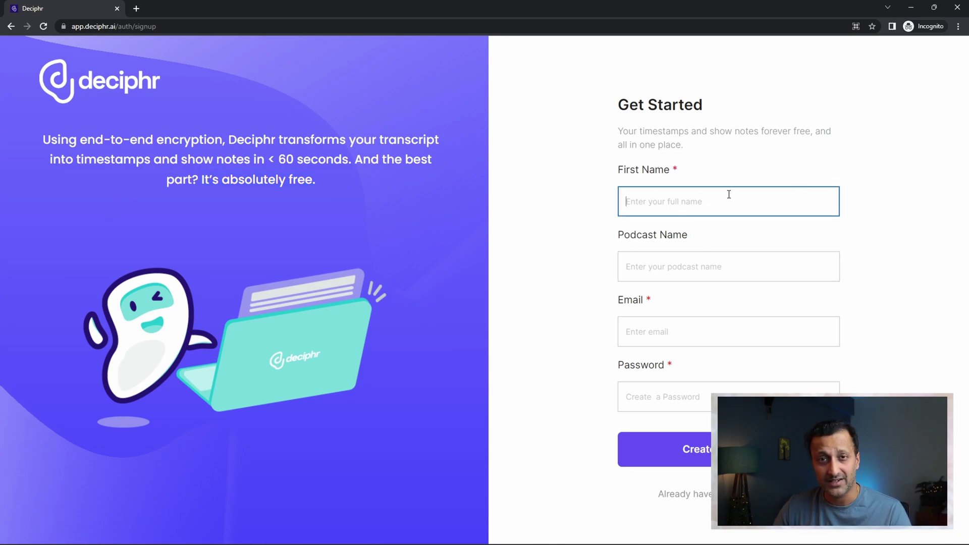
pyautogui.click(711, 262)
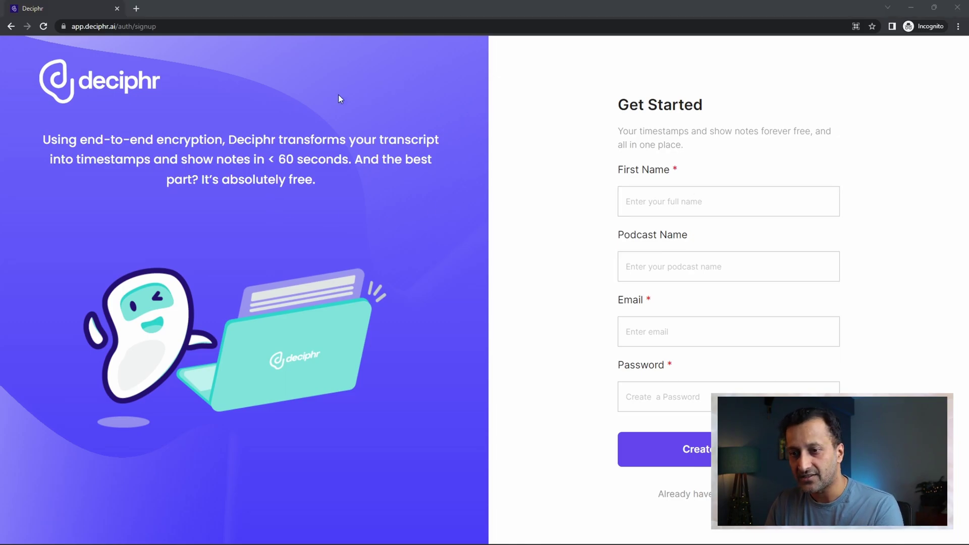
pyautogui.click(934, 7)
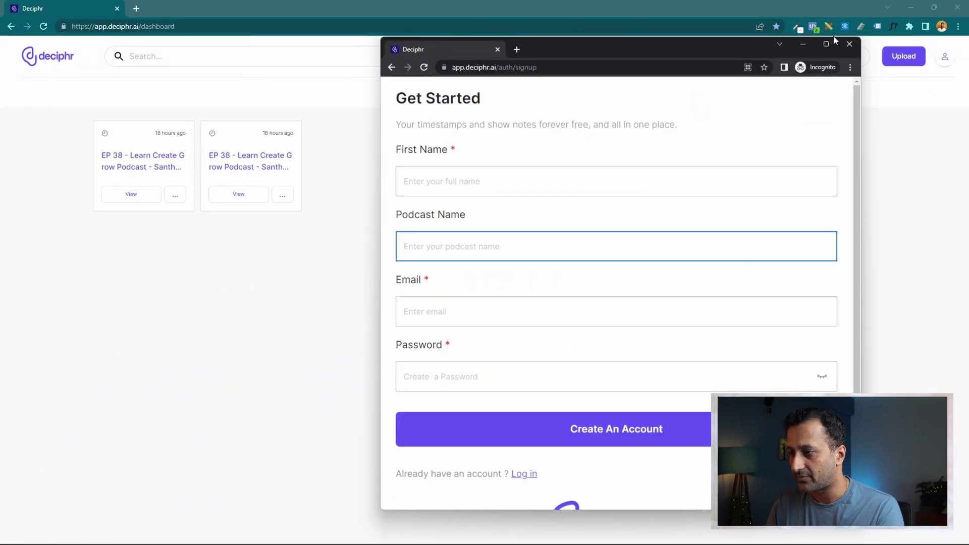
# Close the incognito sign-up window and open a fresh blank Chrome tab.
pyautogui.click(848, 45)
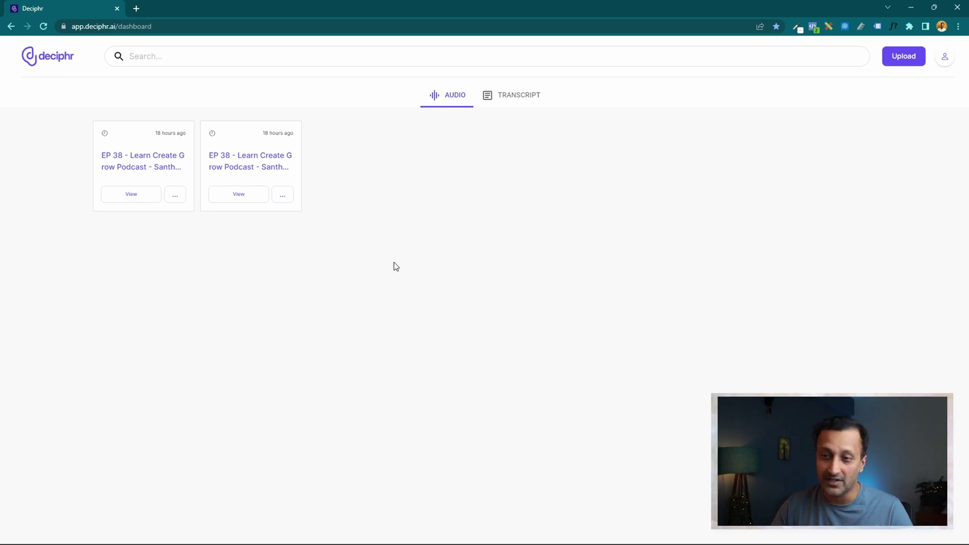
pyautogui.click(136, 8)
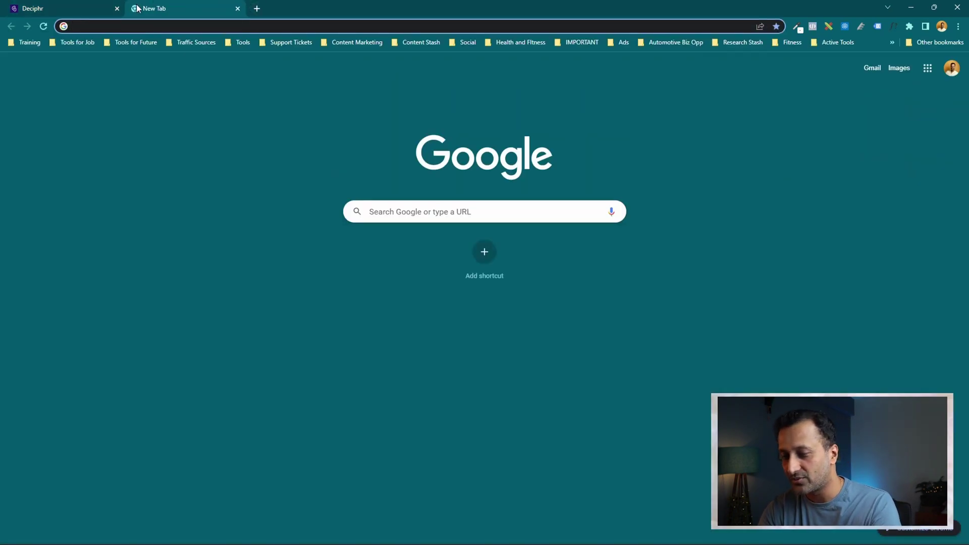
# Load the podcast website from the typed address suggestion.
pyautogui.write('san')
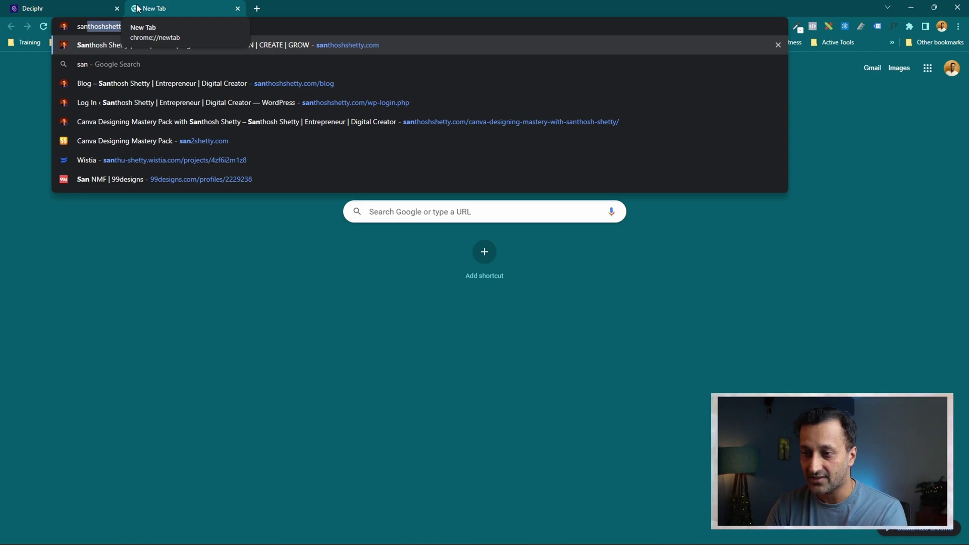
pyautogui.press('Return')
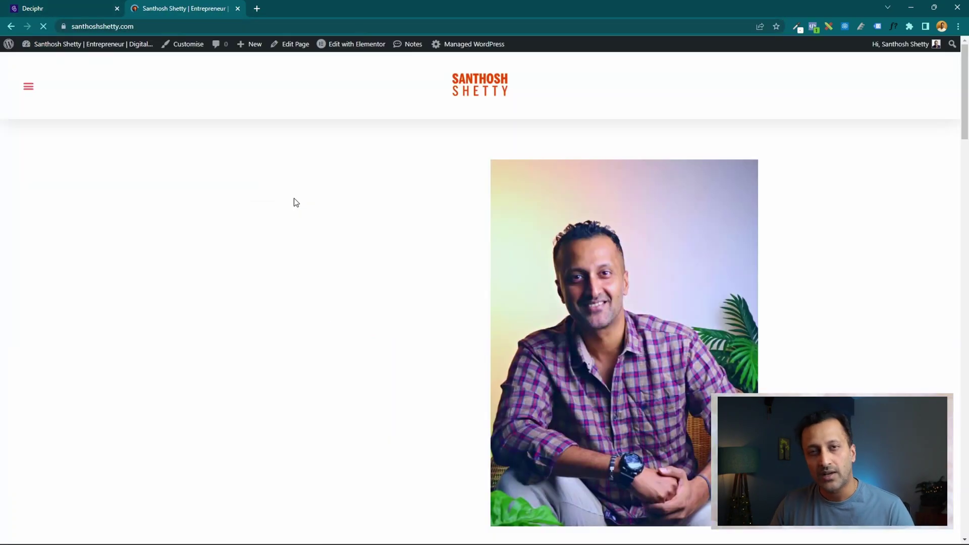
pyautogui.scroll(-12, 370, 294)
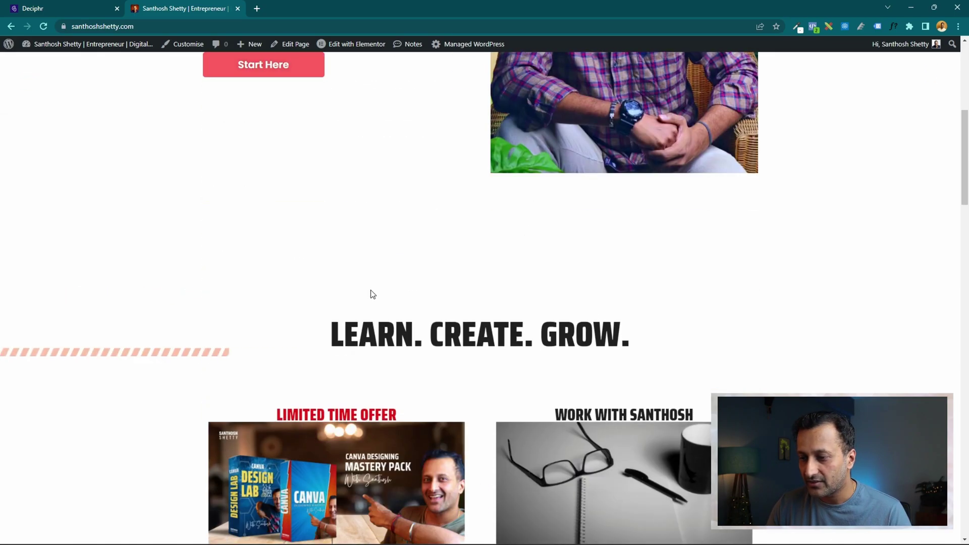
pyautogui.scroll(6, 61, 88)
pyautogui.scroll(8, 61, 88)
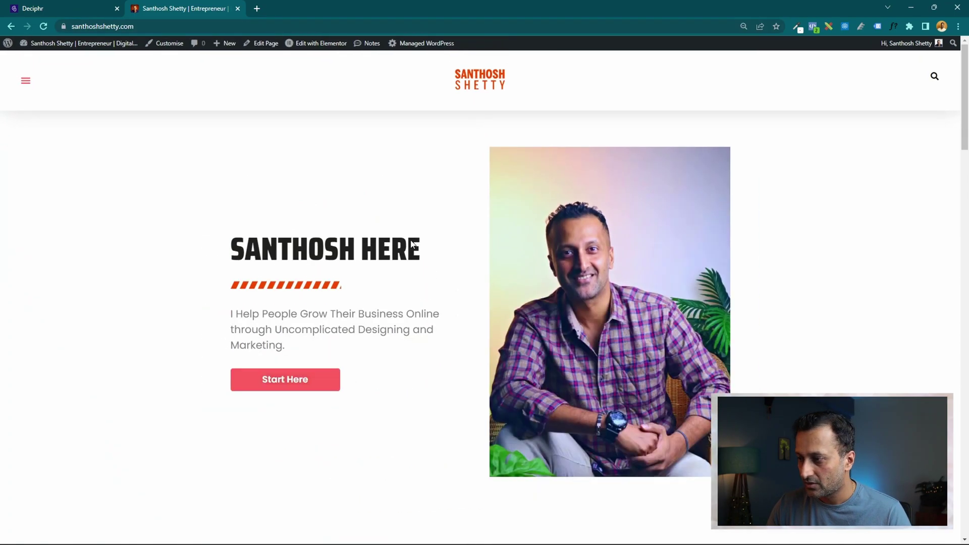
pyautogui.hotkey('ctrl', 't')
pyautogui.click(359, 10)
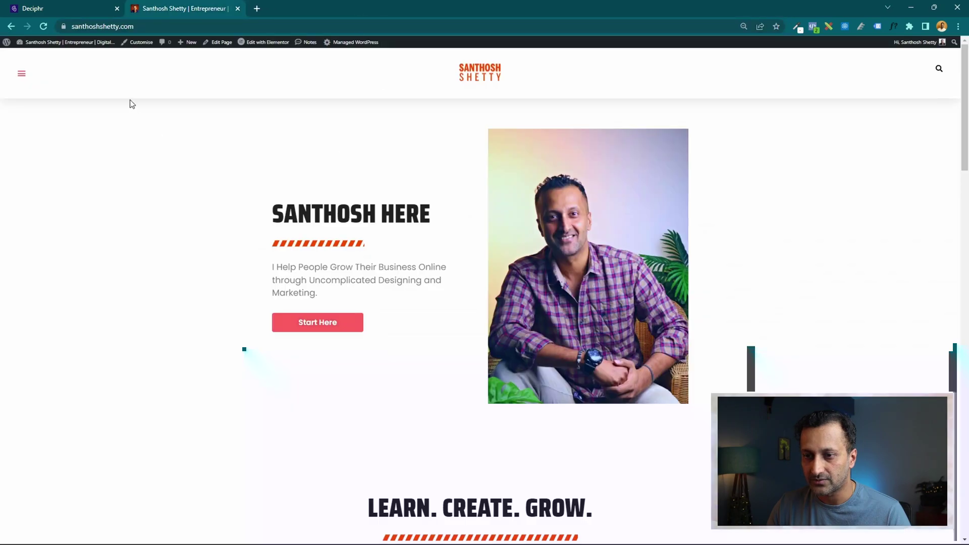
# Go to the site's Blog page and open 'Shocking Truth of selling courses in Udemy'.
pyautogui.click(21, 73)
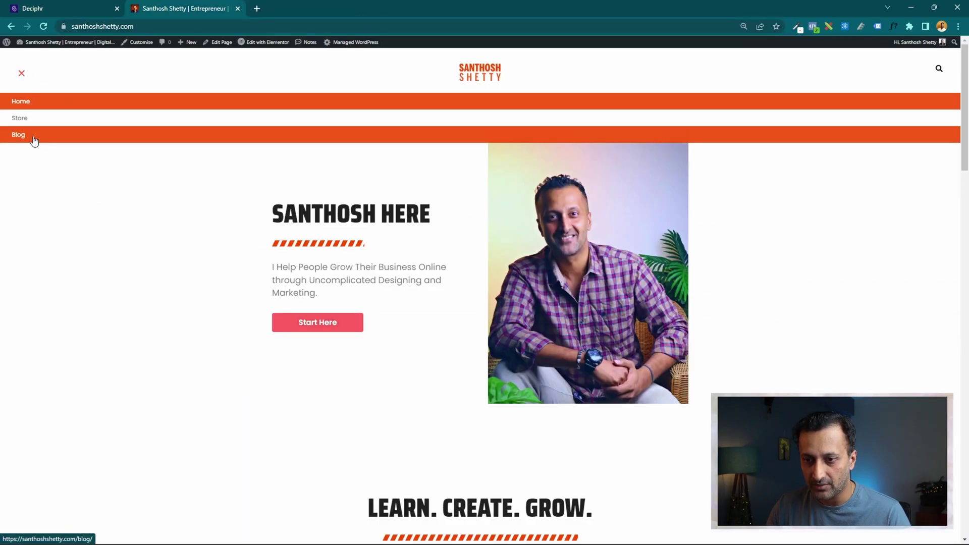
pyautogui.click(33, 137)
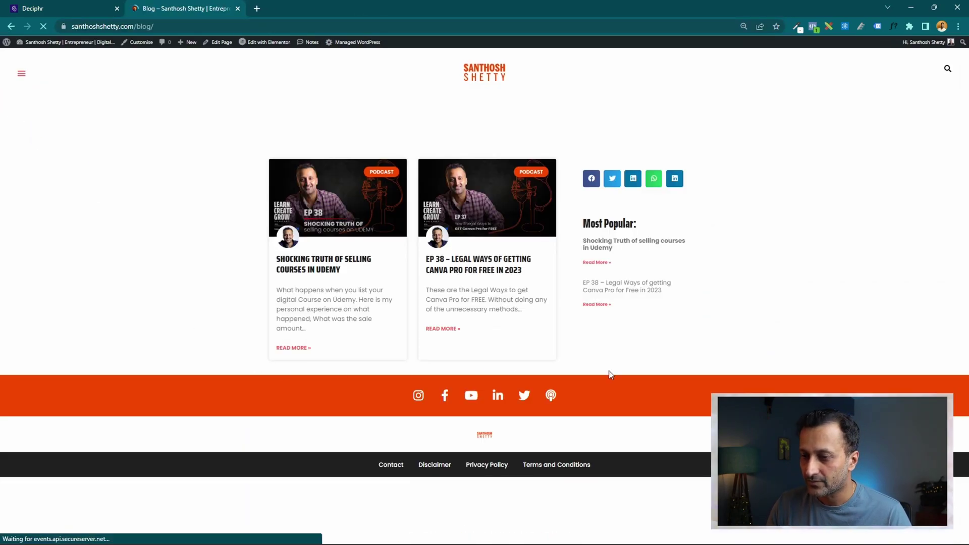
pyautogui.click(330, 274)
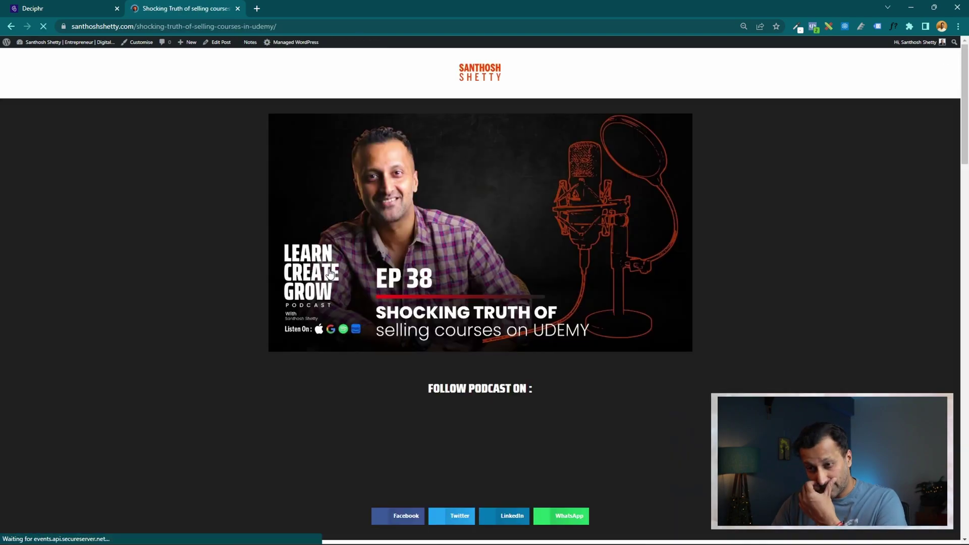
# Scroll through the EP38 post and select sample transcript and timestamp text.
pyautogui.scroll(-1, 844, 204)
pyautogui.scroll(-1, 845, 207)
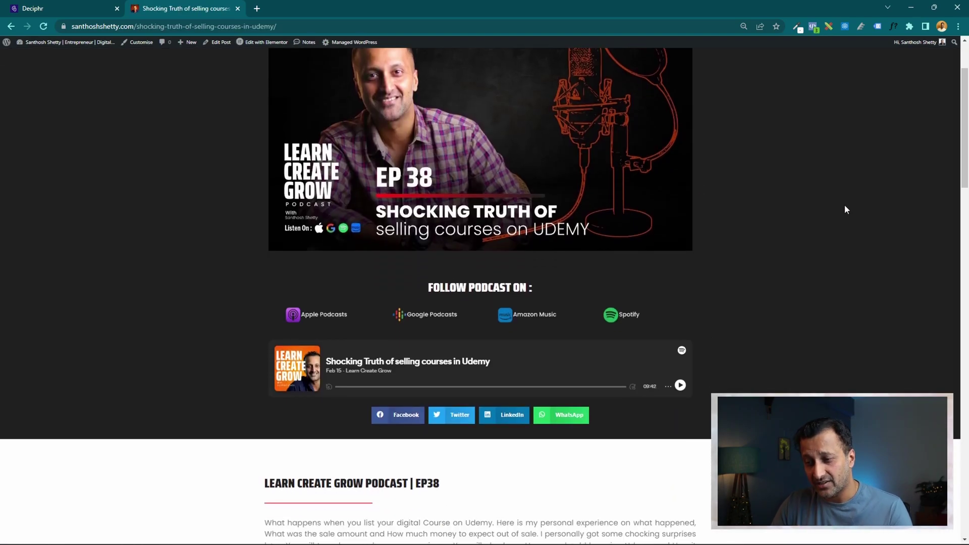
pyautogui.scroll(-4, 844, 205)
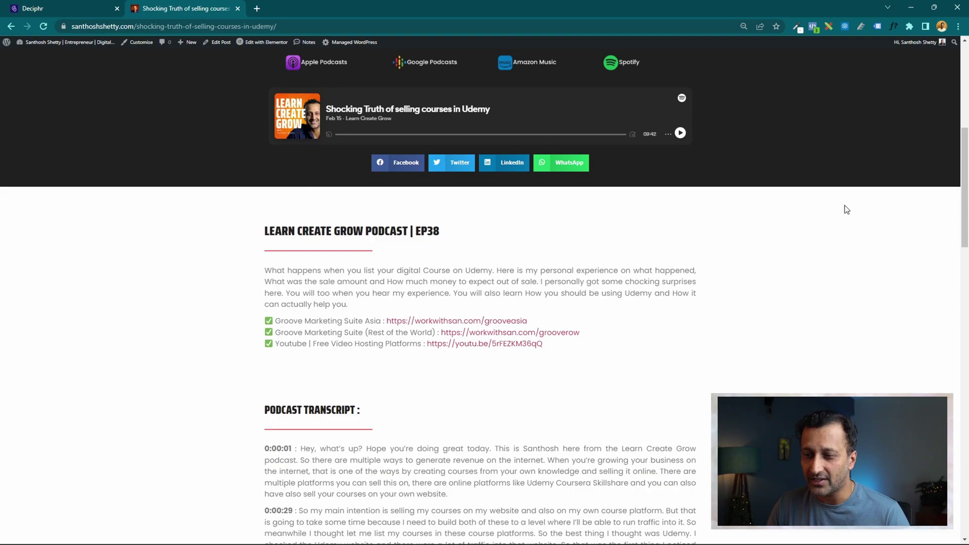
pyautogui.scroll(-3, 846, 207)
pyautogui.scroll(-2, 409, 264)
pyautogui.scroll(-1, 408, 263)
pyautogui.moveTo(263, 146); pyautogui.dragTo(564, 533)
pyautogui.scroll(-5, 564, 533)
pyautogui.click(275, 304)
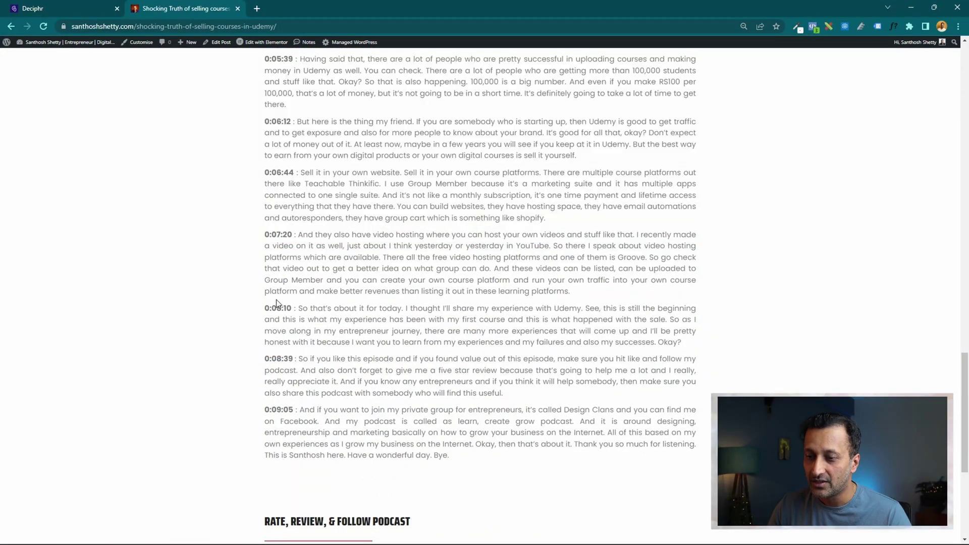
pyautogui.moveTo(297, 306); pyautogui.dragTo(265, 308)
pyautogui.click(487, 236)
# Finish reviewing the post and switch back to the Deciphr dashboard tab.
pyautogui.scroll(-3, 499, 241)
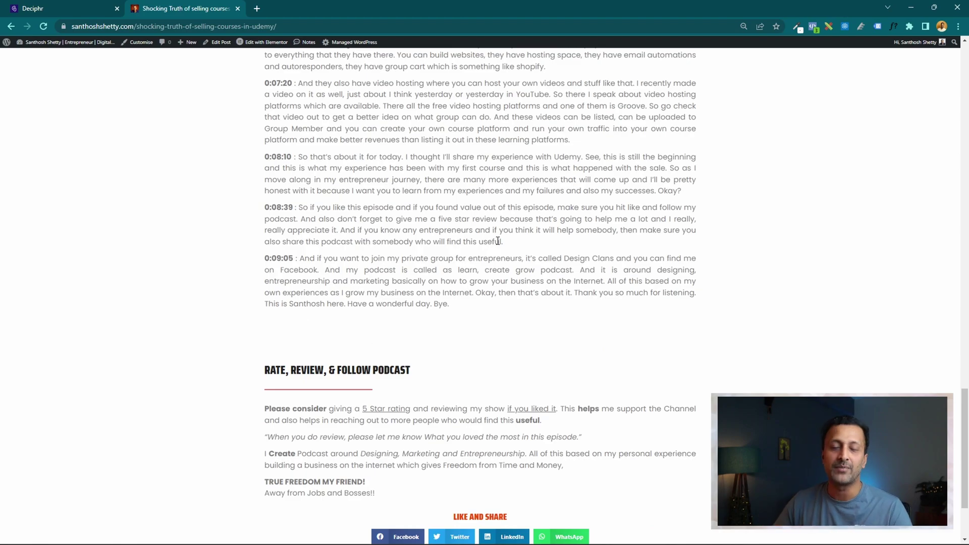
pyautogui.scroll(20, 498, 240)
pyautogui.scroll(-10, 498, 241)
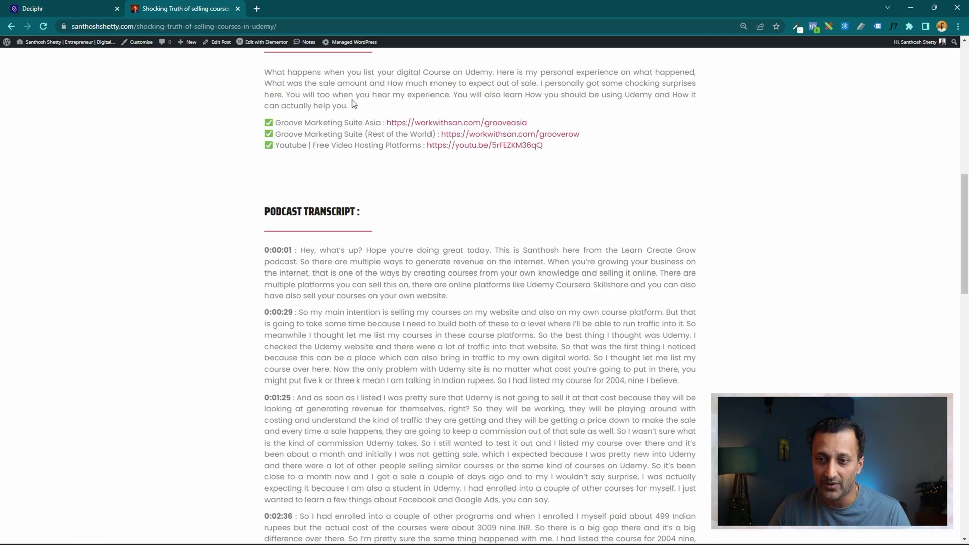
pyautogui.click(59, 9)
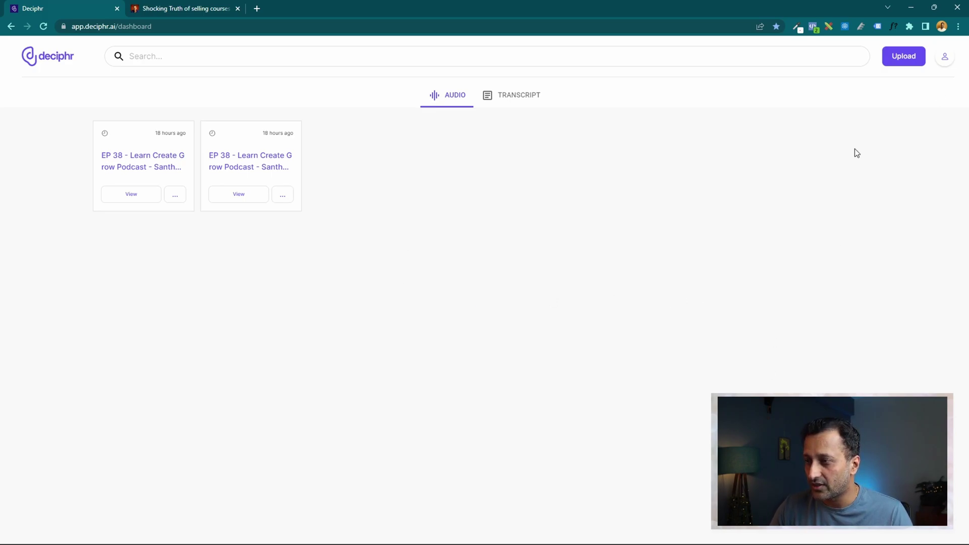
# Open Upload Your Transcript, note the TXT/DOC/DOCX/MP3/WAV formats, and bring up the file picker.
pyautogui.click(911, 58)
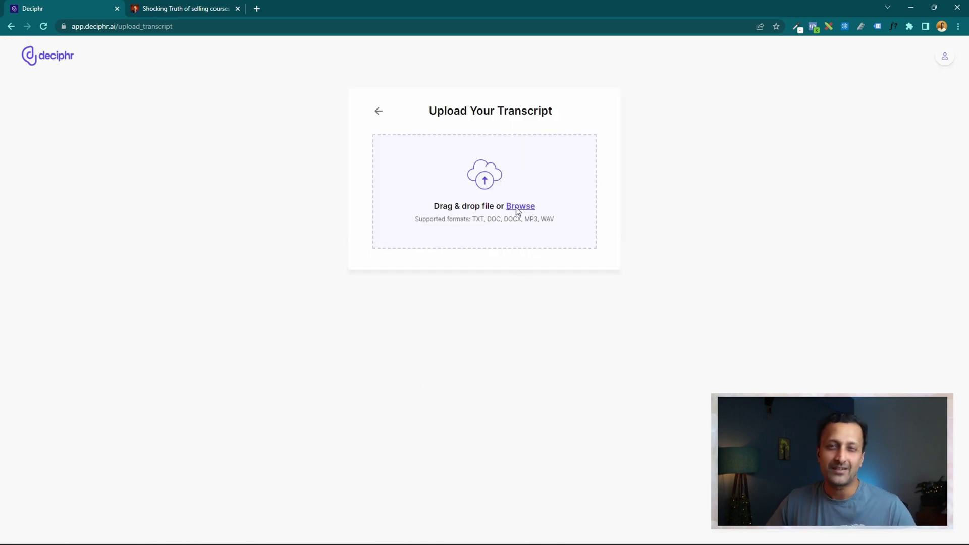
pyautogui.moveTo(556, 219); pyautogui.dragTo(475, 223)
pyautogui.click(476, 223)
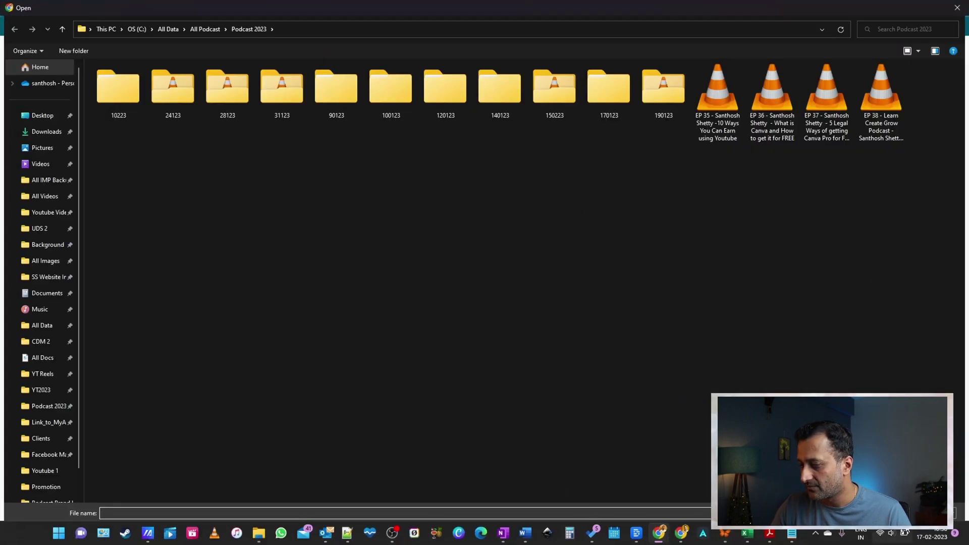
pyautogui.click(926, 535)
pyautogui.click(547, 219)
pyautogui.click(957, 8)
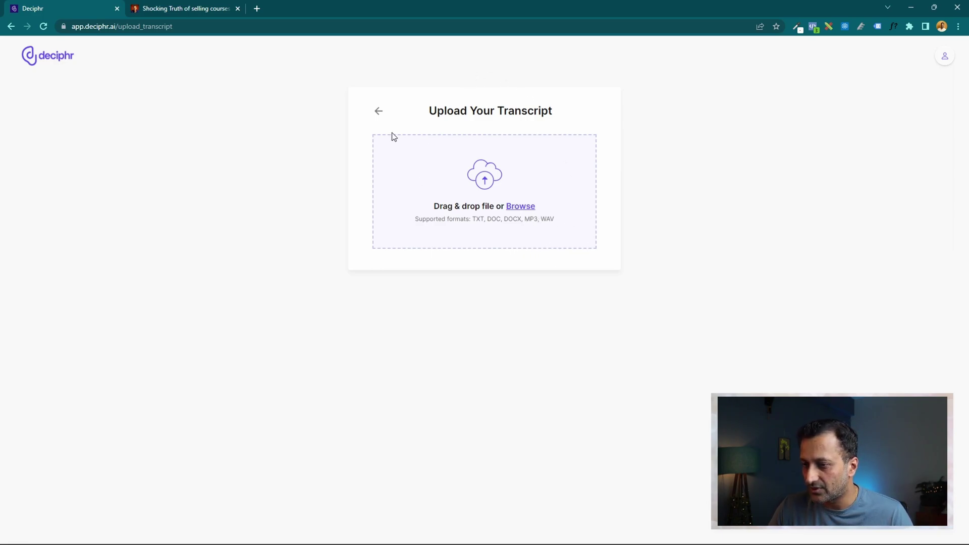
pyautogui.click(524, 205)
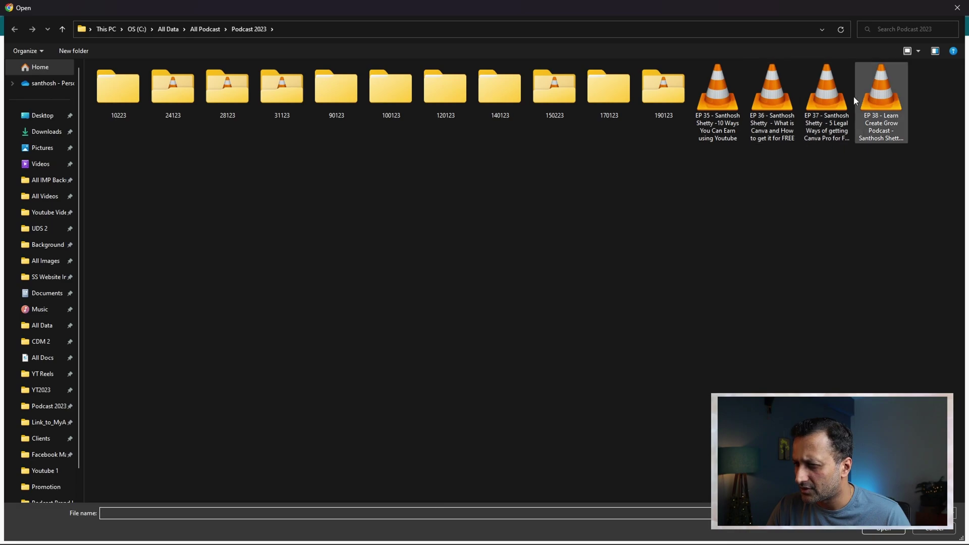
# Choose the EP 37 Canva Pro .wav file and wait for Deciphr's title and summary.
pyautogui.doubleClick(827, 123)
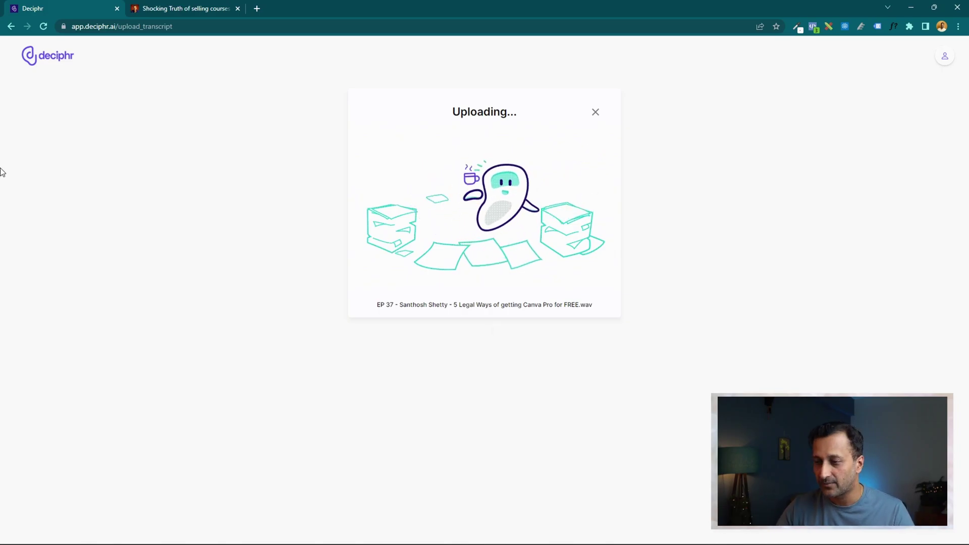
pyautogui.moveTo(469, 509)
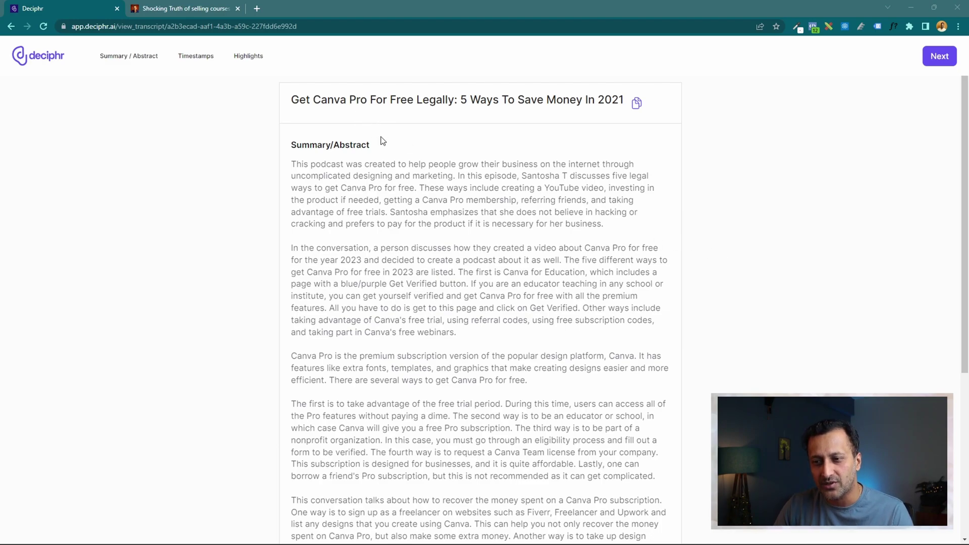
pyautogui.moveTo(379, 143); pyautogui.dragTo(274, 154)
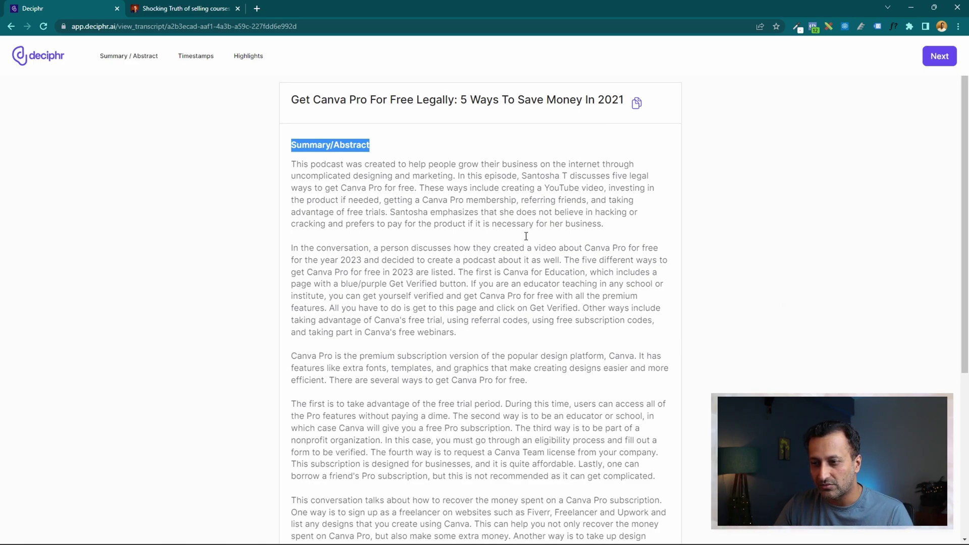
pyautogui.moveTo(456, 176); pyautogui.dragTo(465, 178)
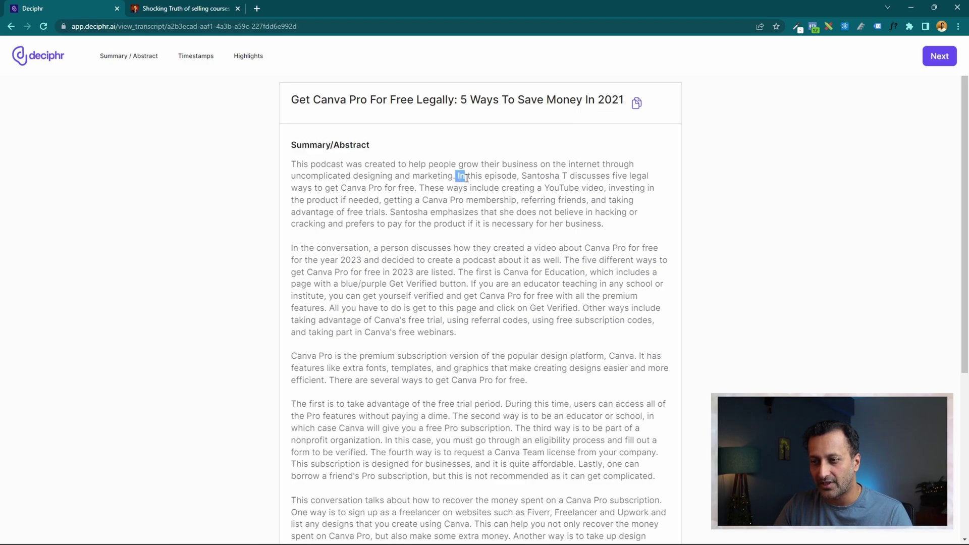
pyautogui.click(504, 176)
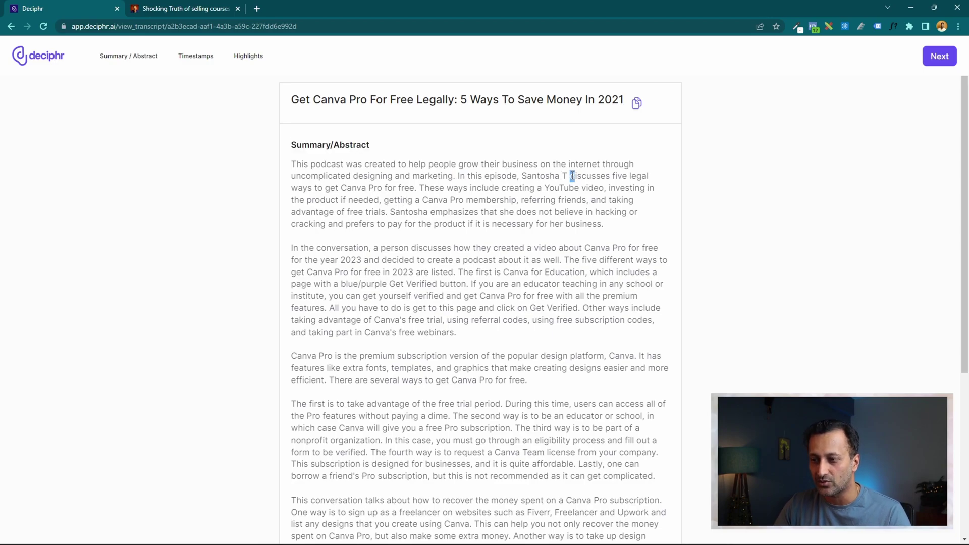
pyautogui.moveTo(568, 176); pyautogui.dragTo(526, 178)
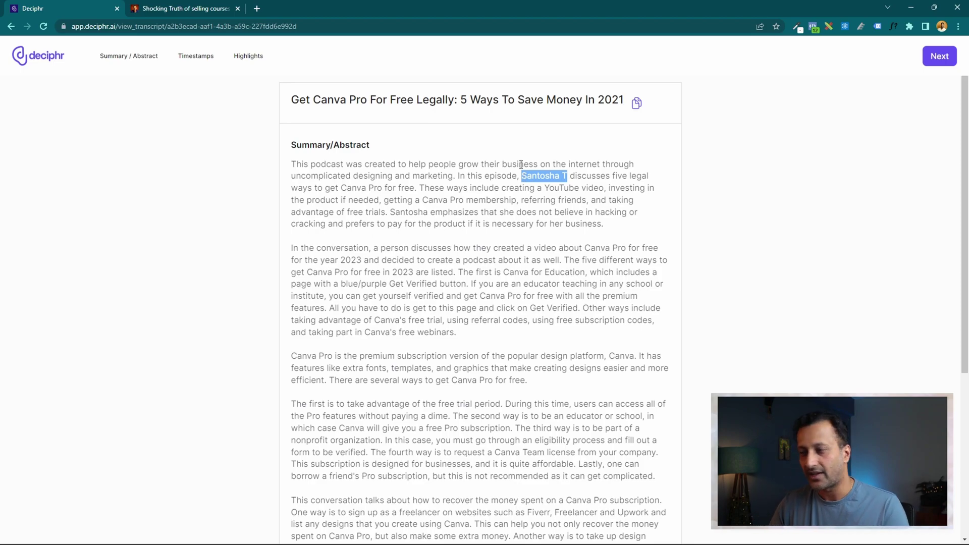
pyautogui.click(621, 222)
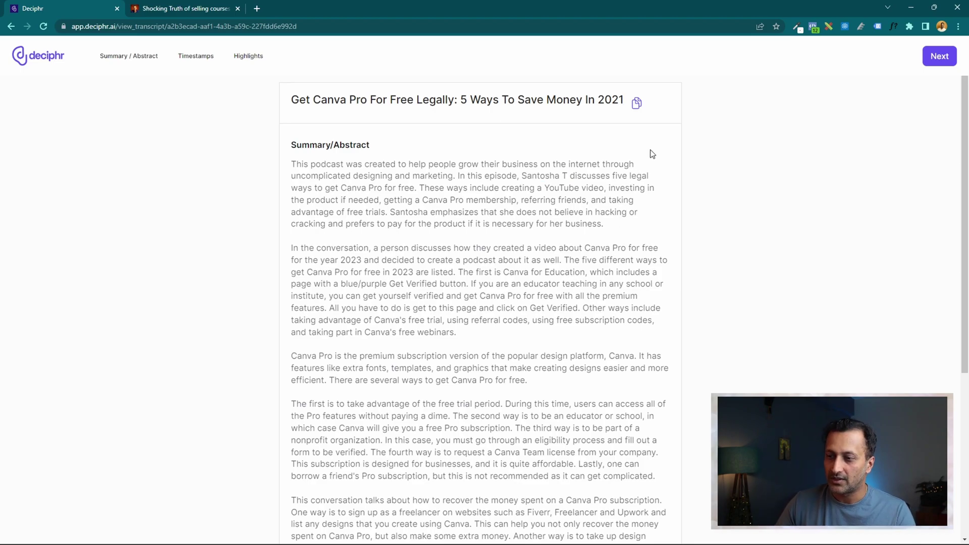
pyautogui.scroll(-1, 652, 154)
pyautogui.moveTo(524, 119); pyautogui.dragTo(563, 124)
pyautogui.scroll(-4, 563, 124)
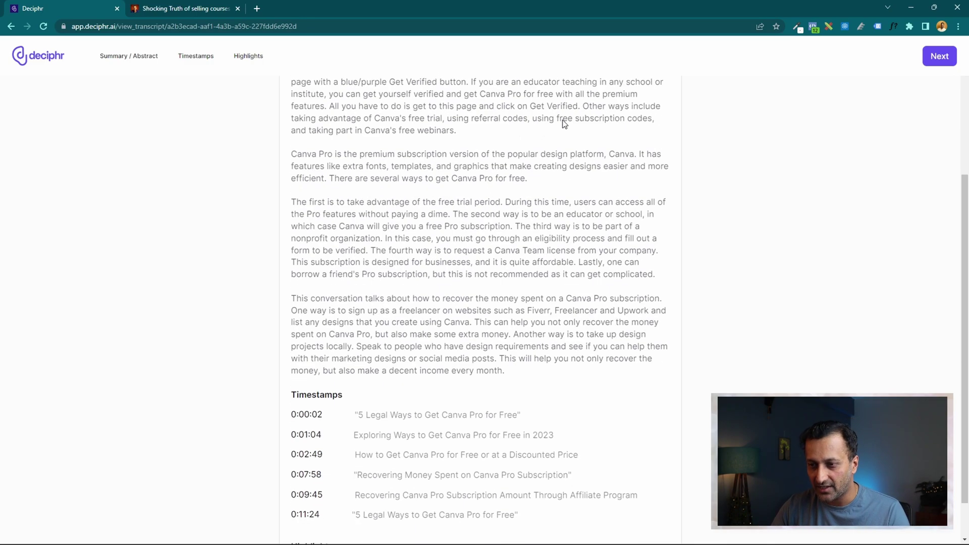
pyautogui.moveTo(357, 353); pyautogui.dragTo(555, 470)
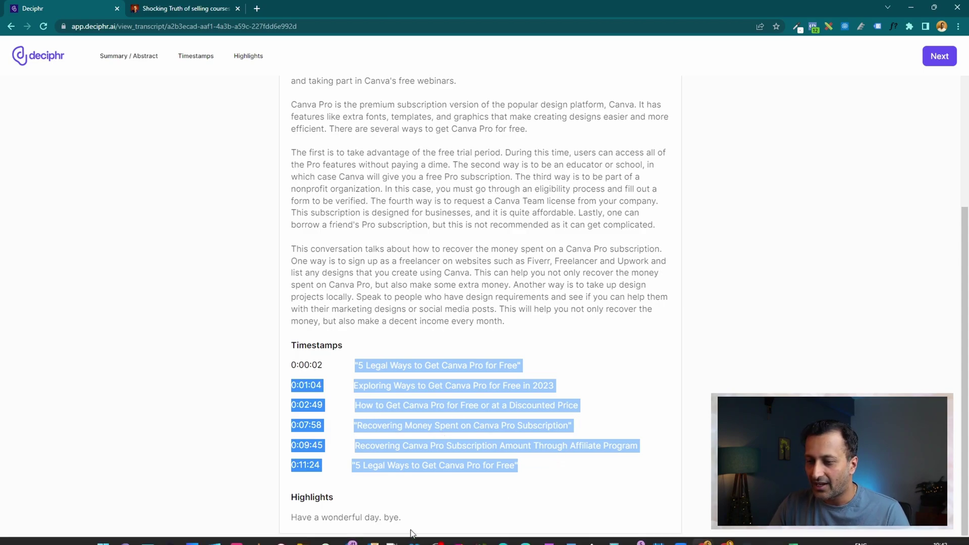
pyautogui.click(404, 490)
pyautogui.moveTo(400, 518); pyautogui.dragTo(290, 520)
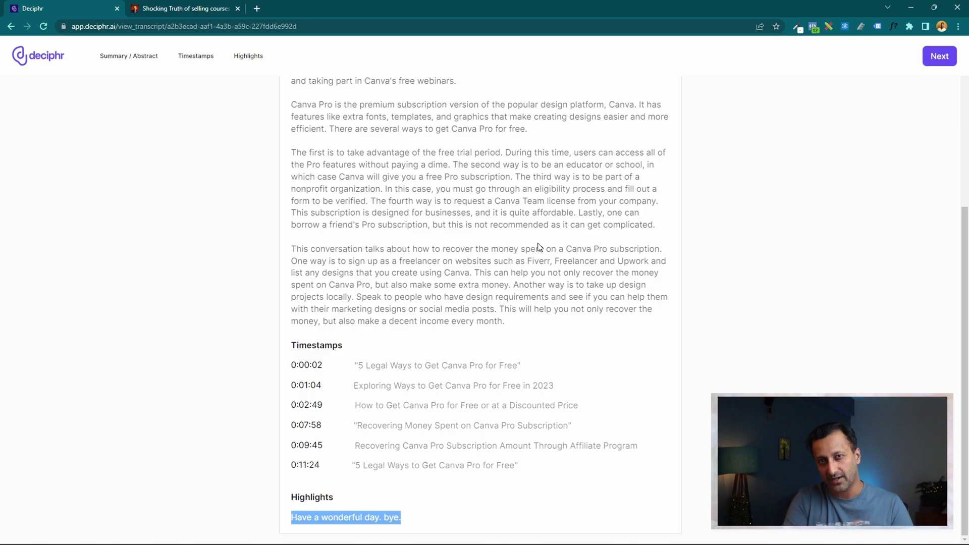
pyautogui.press('Home')
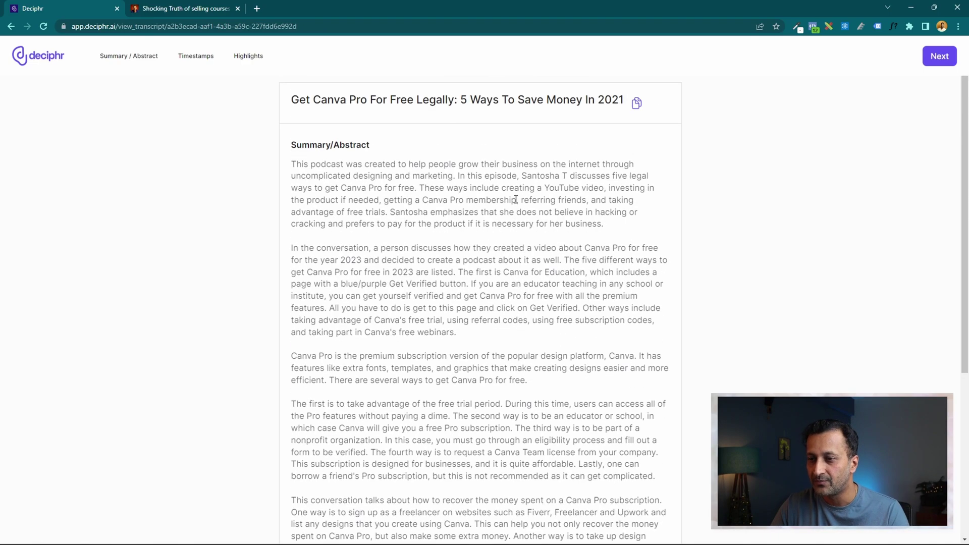
pyautogui.press('End')
pyautogui.press('Home')
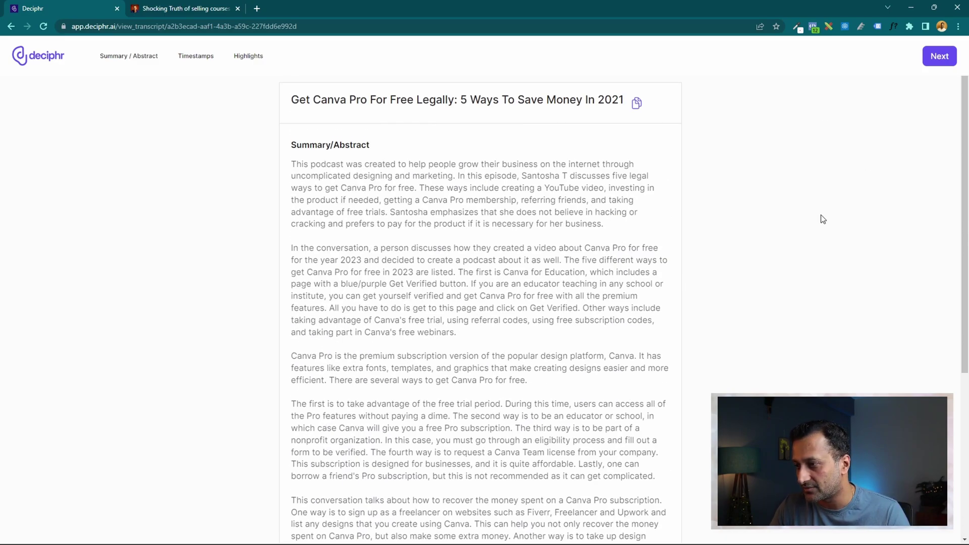
pyautogui.press('End')
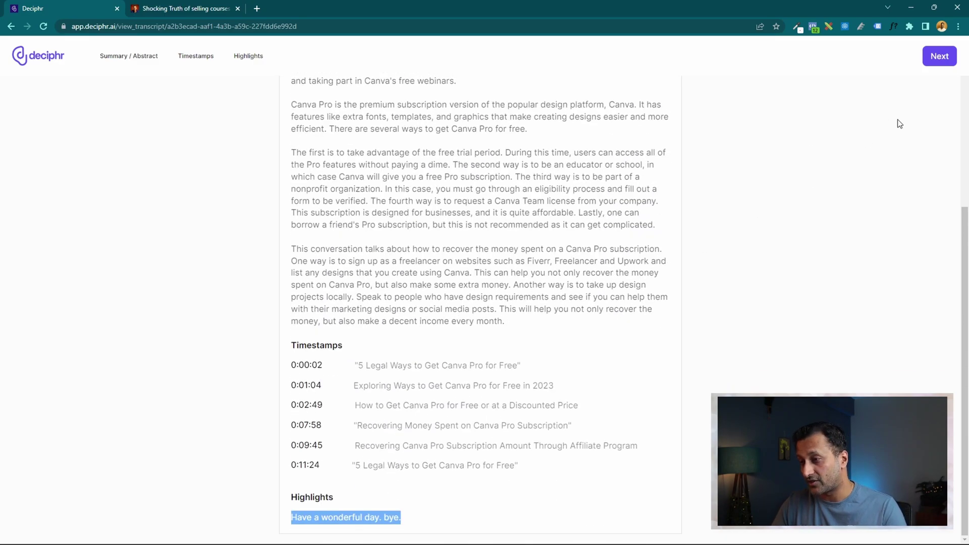
# Open the transcript view and jump playback among the 0:00:02 to 0:00:33 lines.
pyautogui.click(939, 56)
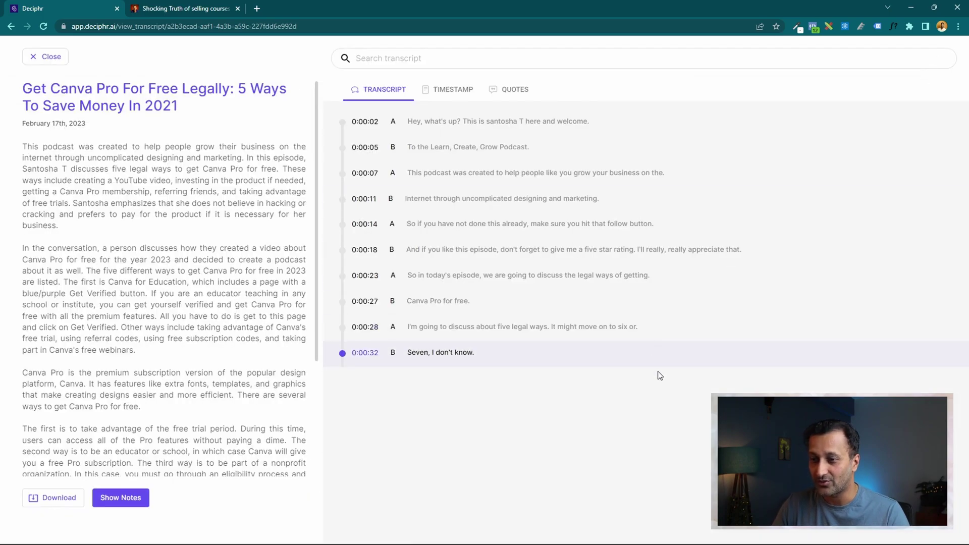
pyautogui.scroll(7, 497, 269)
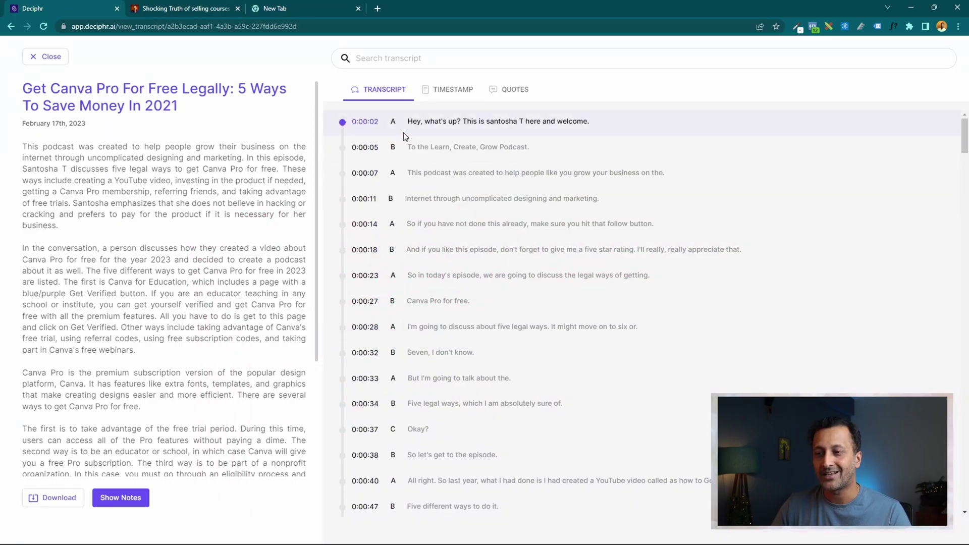
pyautogui.moveTo(407, 121); pyautogui.dragTo(595, 307)
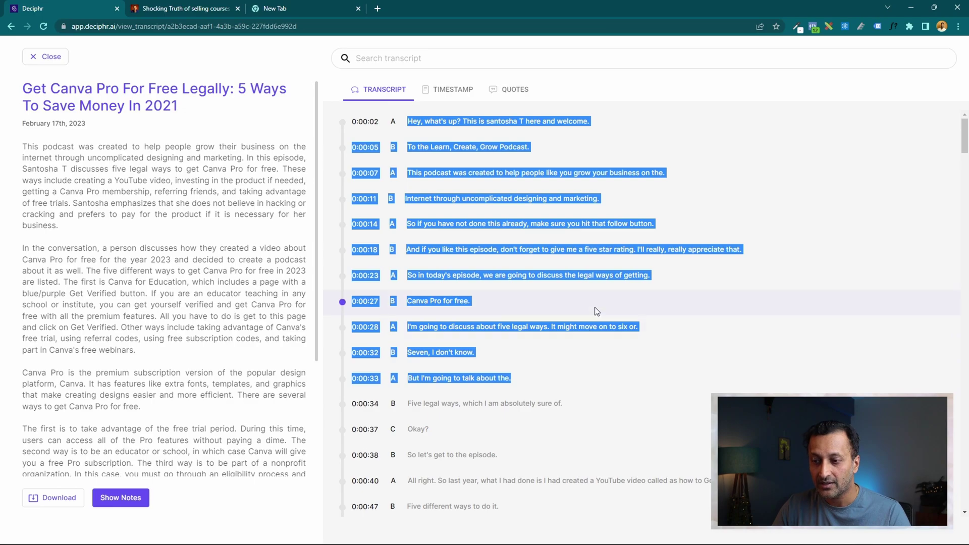
pyautogui.click(593, 307)
pyautogui.scroll(-3, 594, 307)
pyautogui.click(353, 228)
pyautogui.scroll(3, 448, 263)
pyautogui.click(426, 170)
pyautogui.click(370, 132)
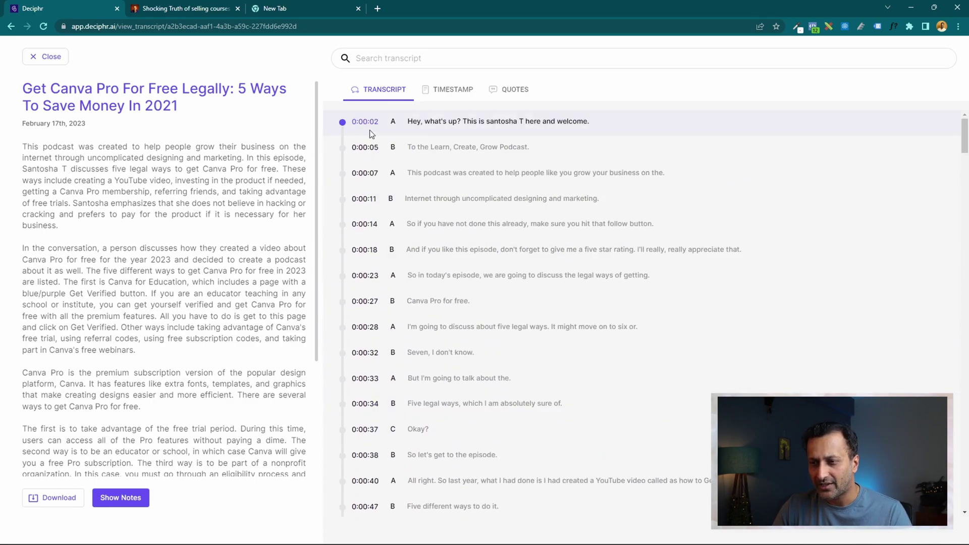
pyautogui.click(335, 179)
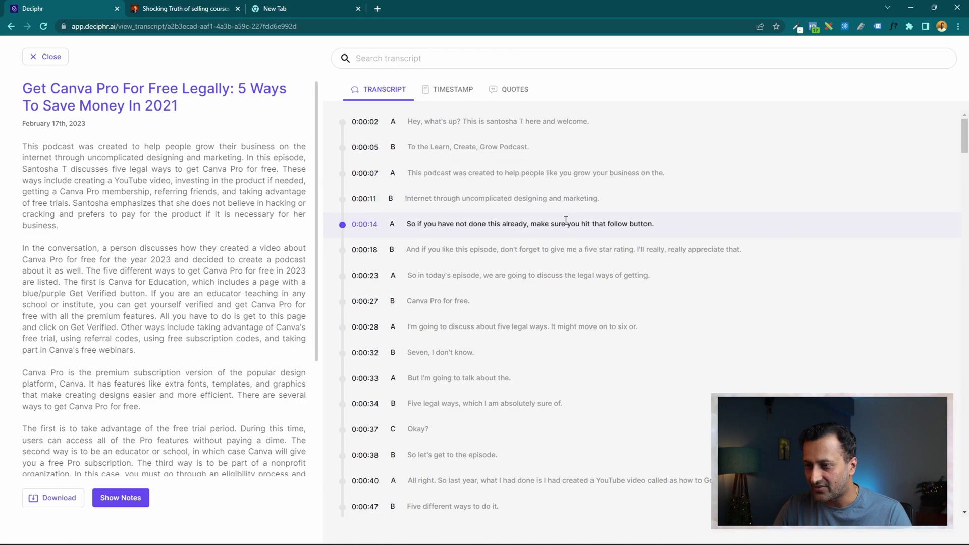
# Scroll through the rest of the speaker-labelled, timestamped transcript.
pyautogui.scroll(-4, 653, 268)
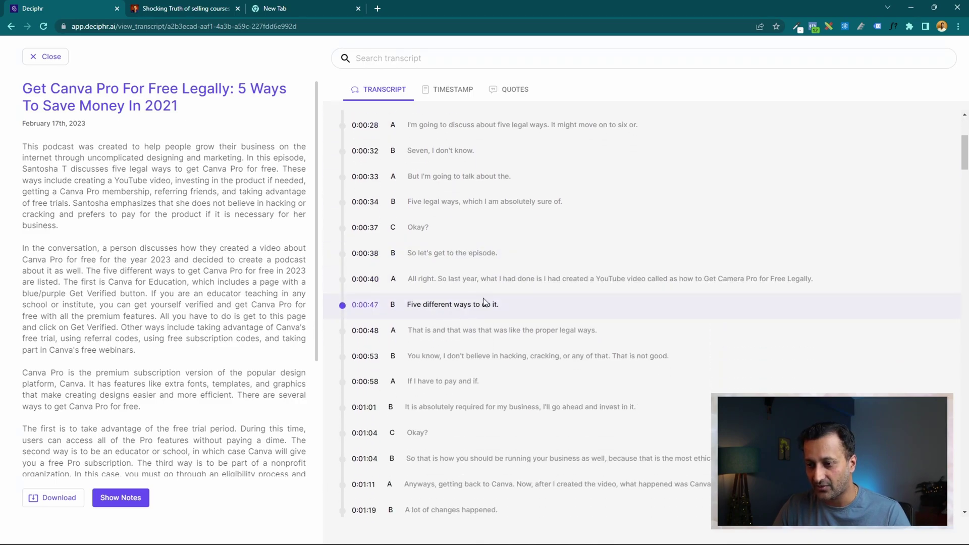
pyautogui.scroll(-5, 501, 286)
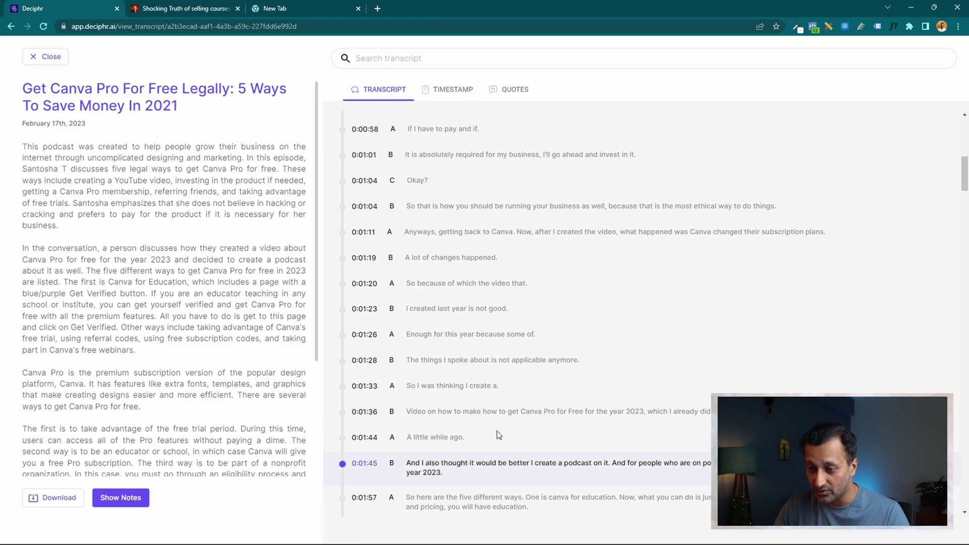
pyautogui.scroll(-15, 641, 308)
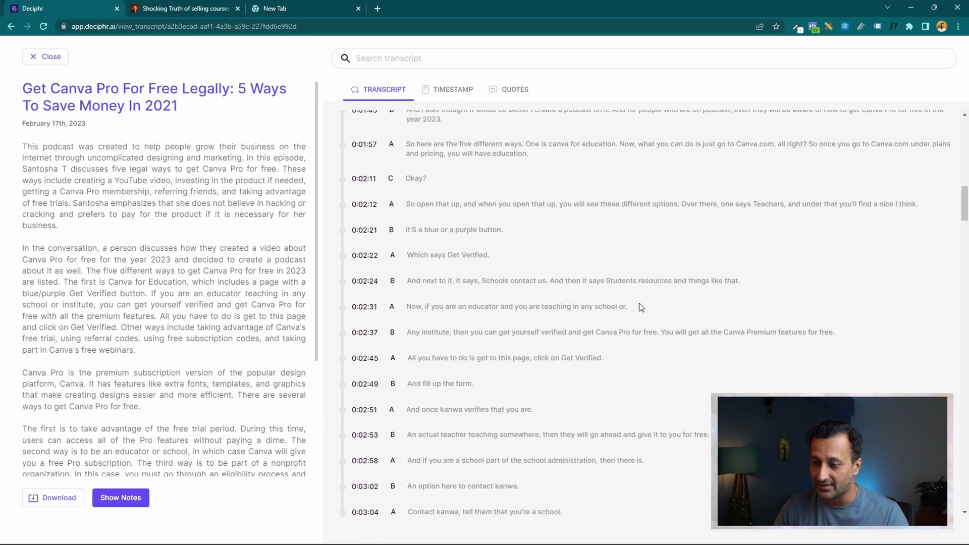
pyautogui.scroll(-20, 628, 253)
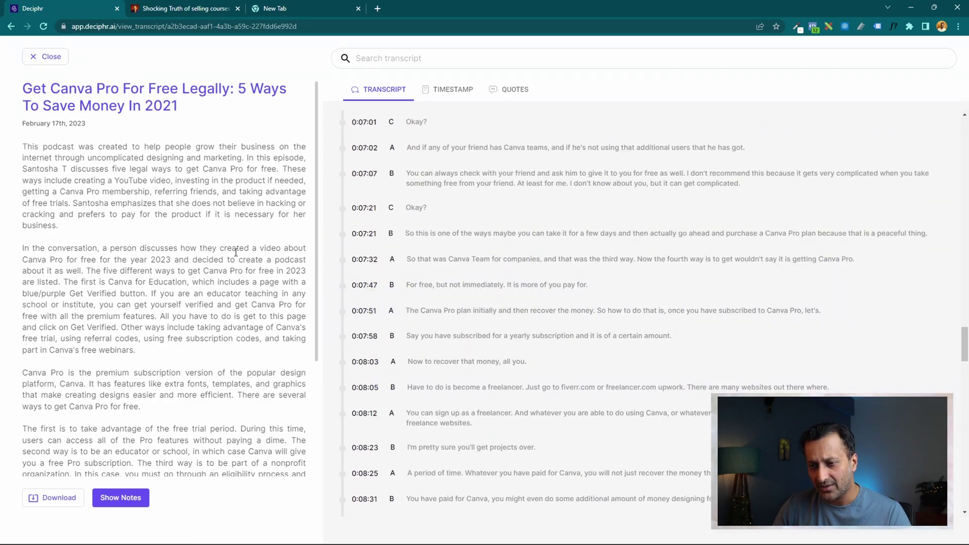
pyautogui.scroll(-4, 153, 238)
pyautogui.scroll(4, 169, 235)
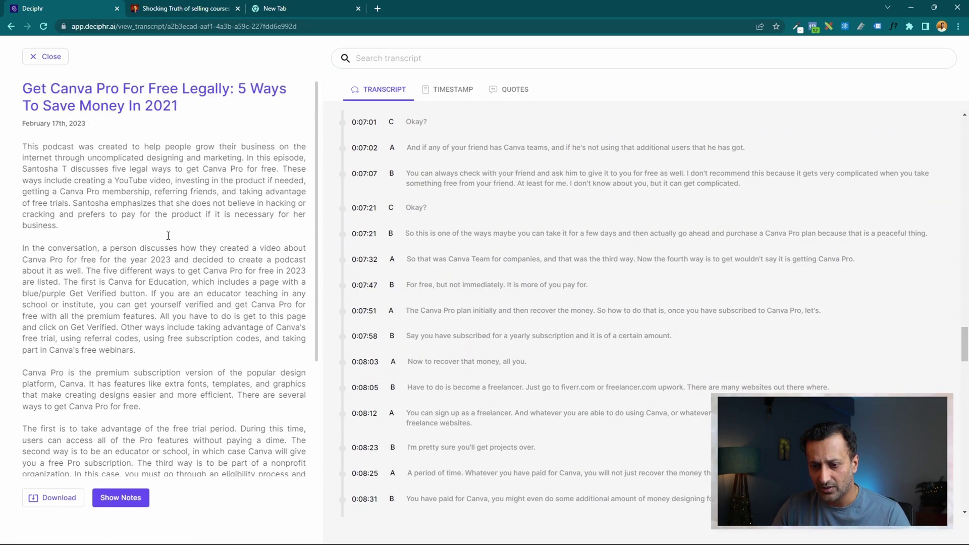
# Download the episode notes as a Text File (.txt) and open it from the downloads bar.
pyautogui.click(56, 499)
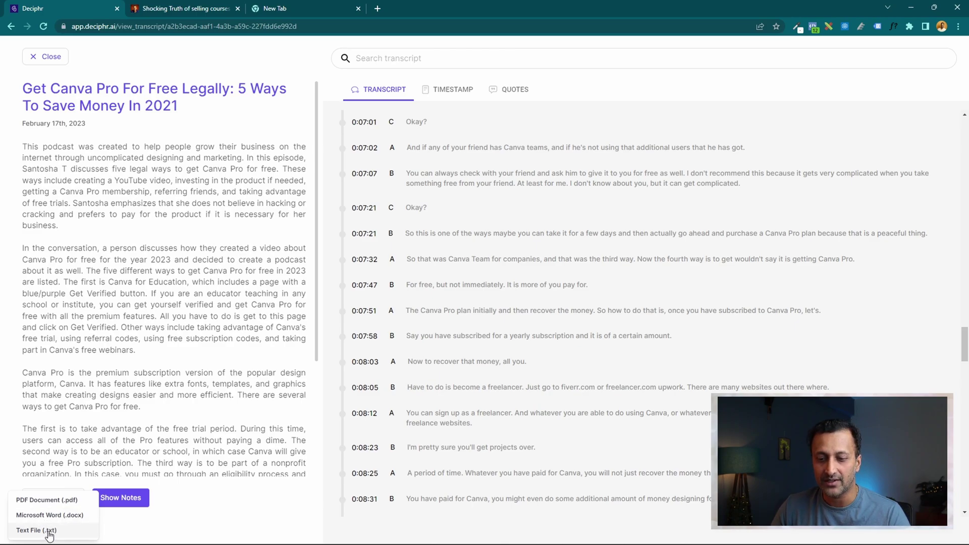
pyautogui.click(49, 531)
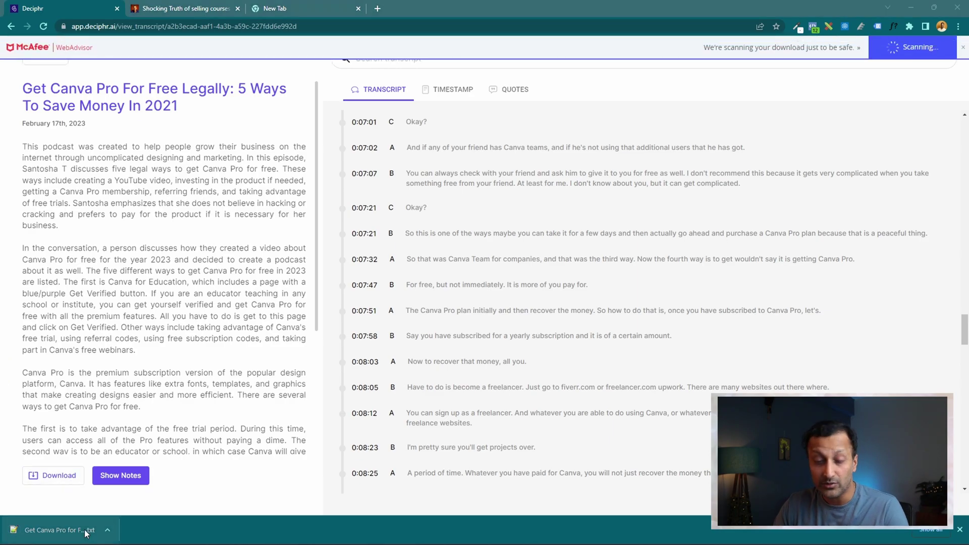
pyautogui.click(86, 531)
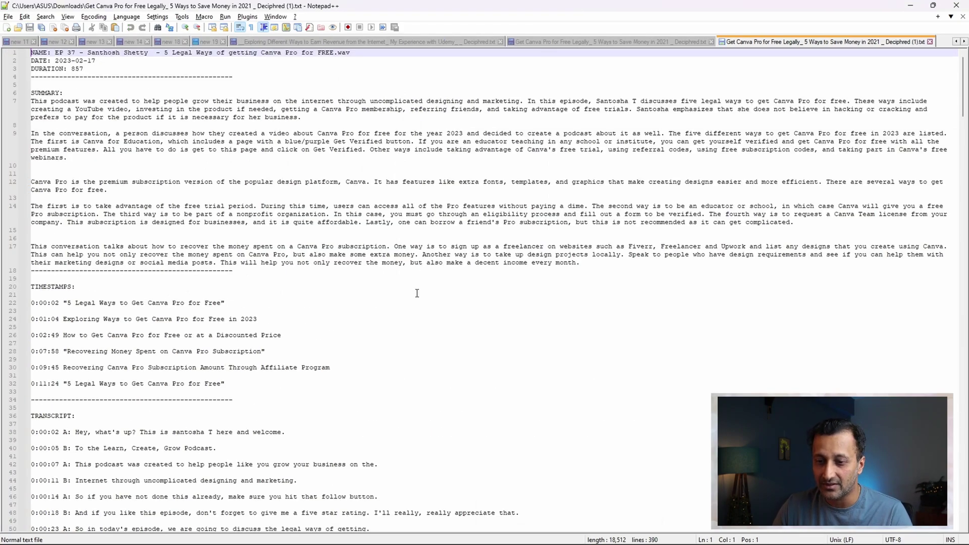
pyautogui.click(129, 66)
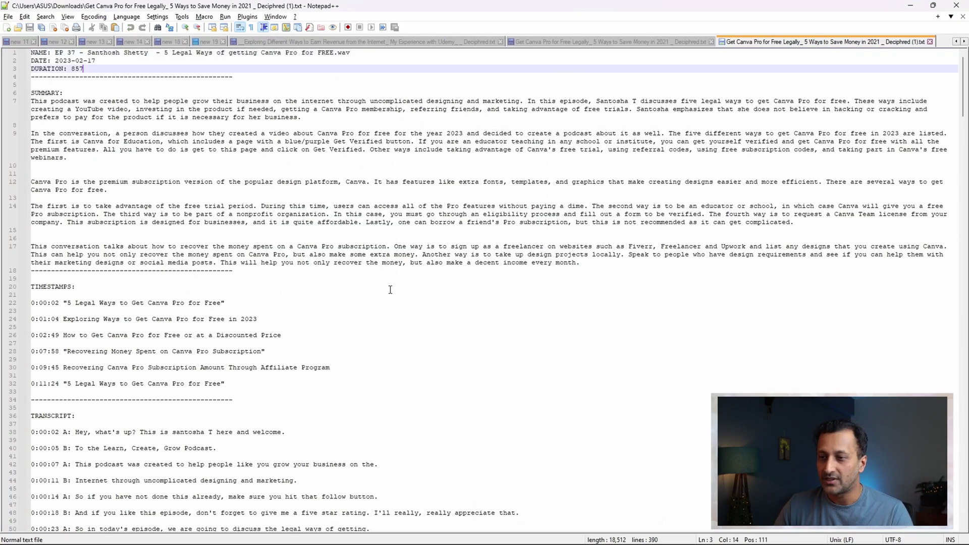
pyautogui.tripleClick(33, 55)
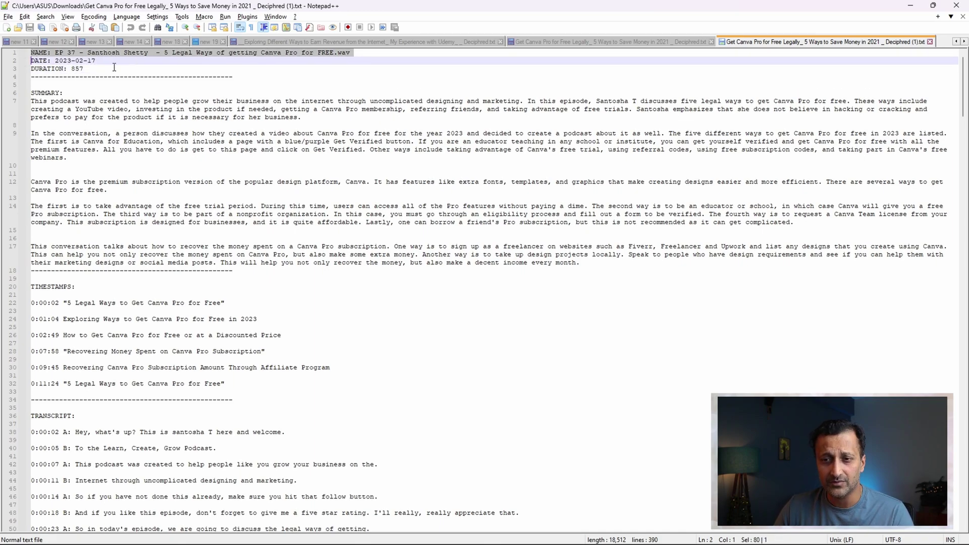
pyautogui.click(110, 61)
pyautogui.click(111, 66)
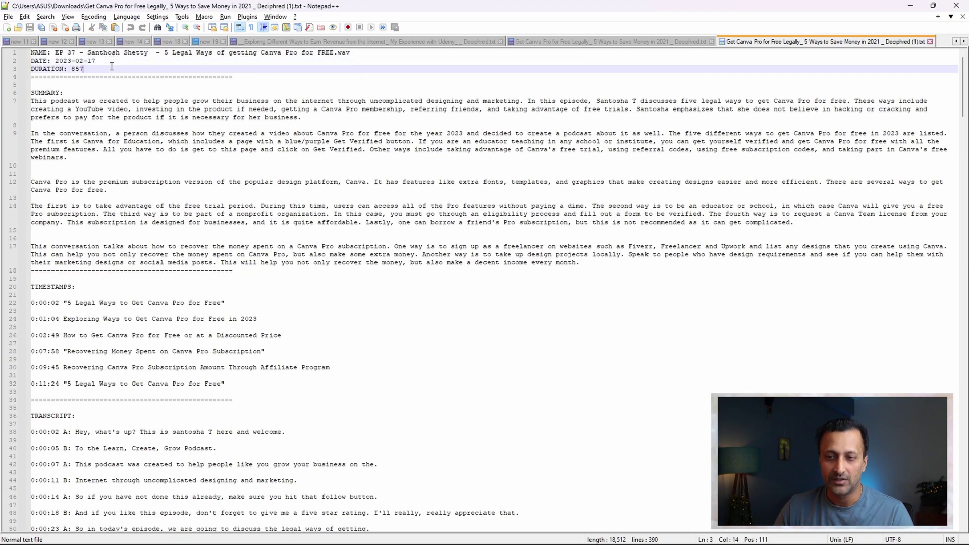
pyautogui.moveTo(64, 95); pyautogui.dragTo(31, 94)
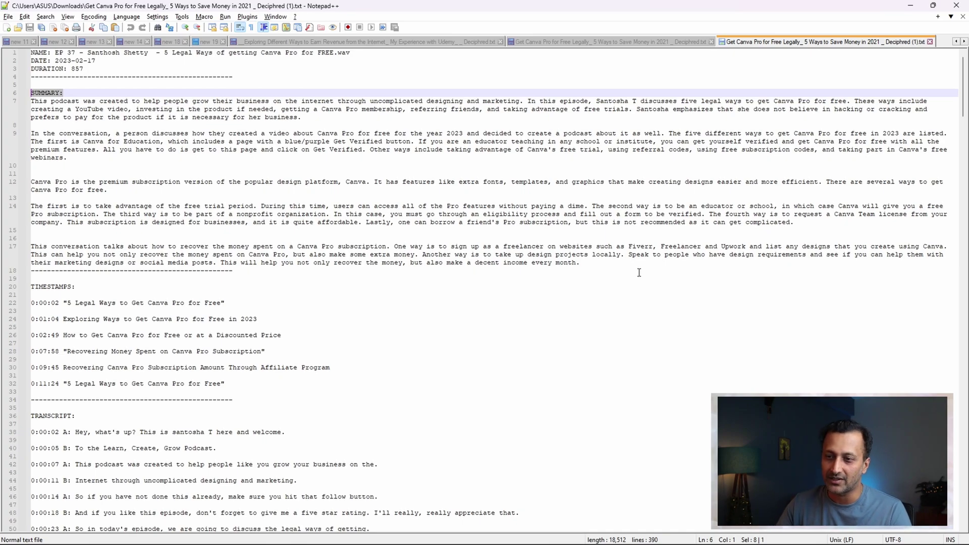
# Correct both misspellings of the host's name on line 7, adding a line break after the first.
pyautogui.click(640, 103)
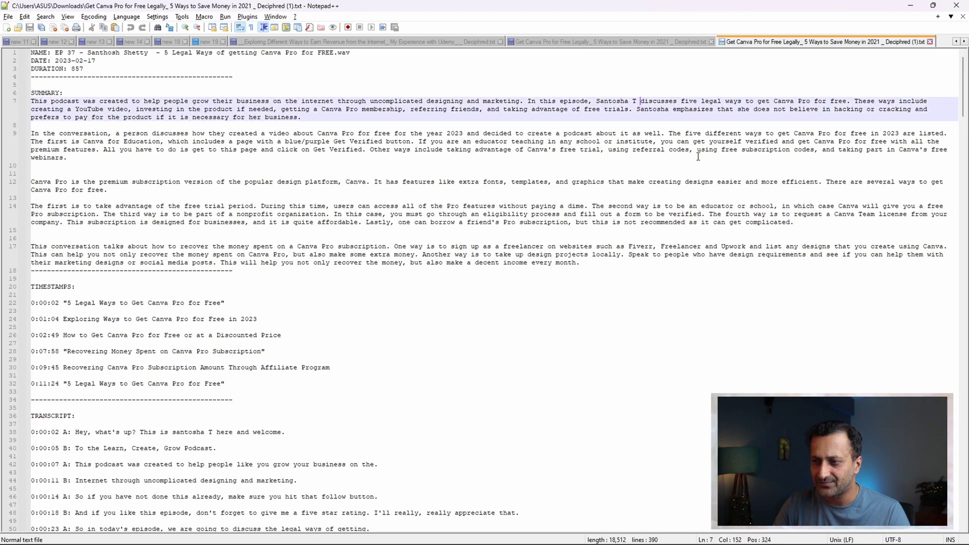
pyautogui.press('BackSpace')
pyautogui.press('BackSpace')
pyautogui.press('BackSpace')
pyautogui.press('BackSpace')
pyautogui.press('BackSpace')
pyautogui.press('BackSpace')
pyautogui.write('hosh')
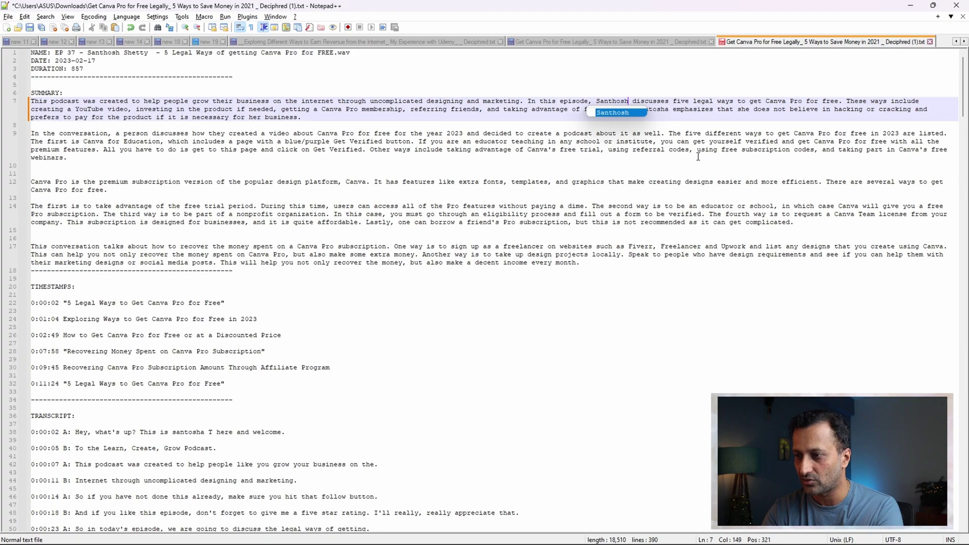
pyautogui.press('Return')
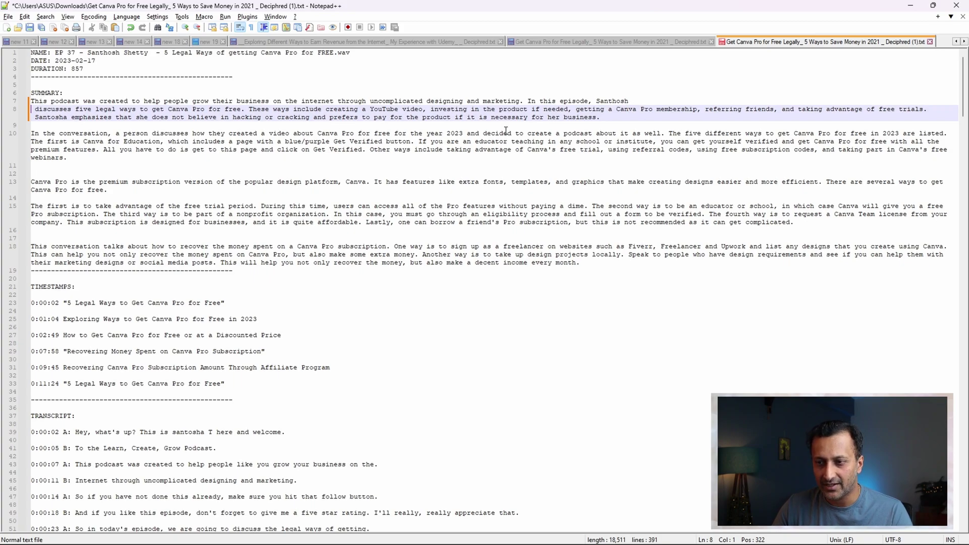
pyautogui.click(67, 119)
pyautogui.press('BackSpace')
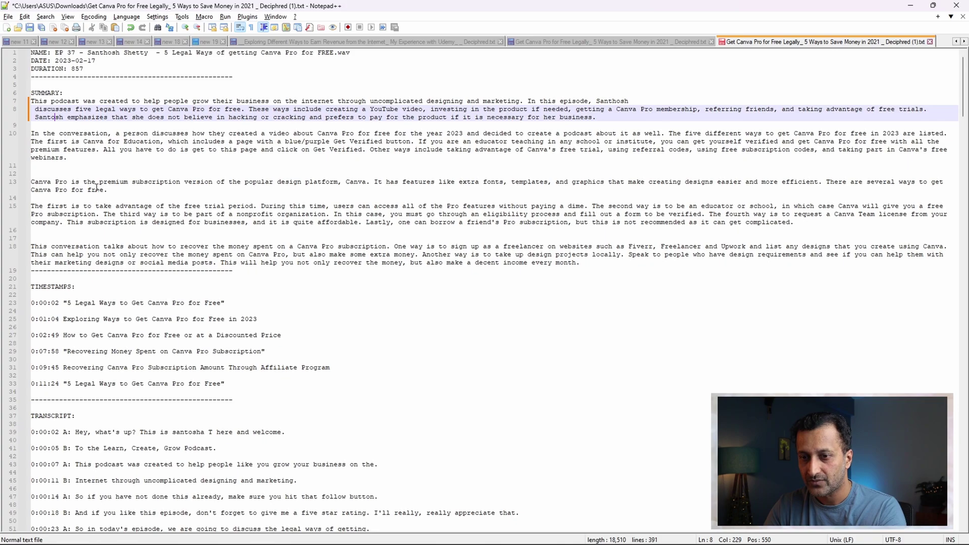
pyautogui.write('h')
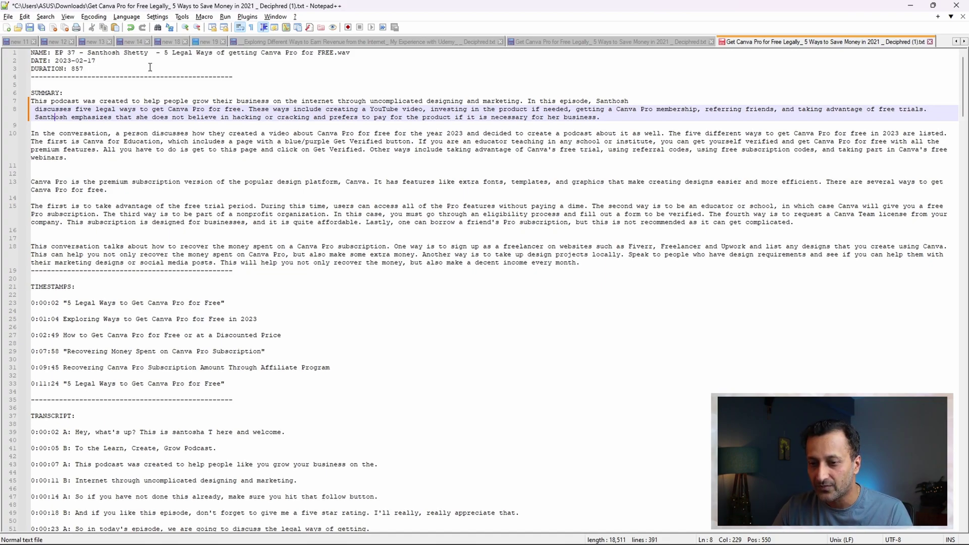
pyautogui.click(418, 270)
pyautogui.scroll(-3, 36, 337)
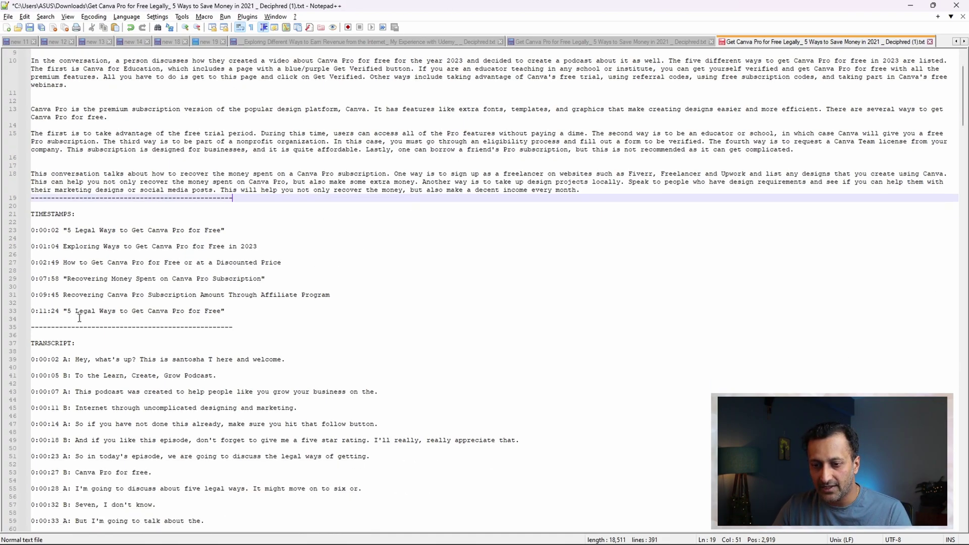
pyautogui.click(233, 312)
pyautogui.moveTo(234, 312); pyautogui.dragTo(51, 222)
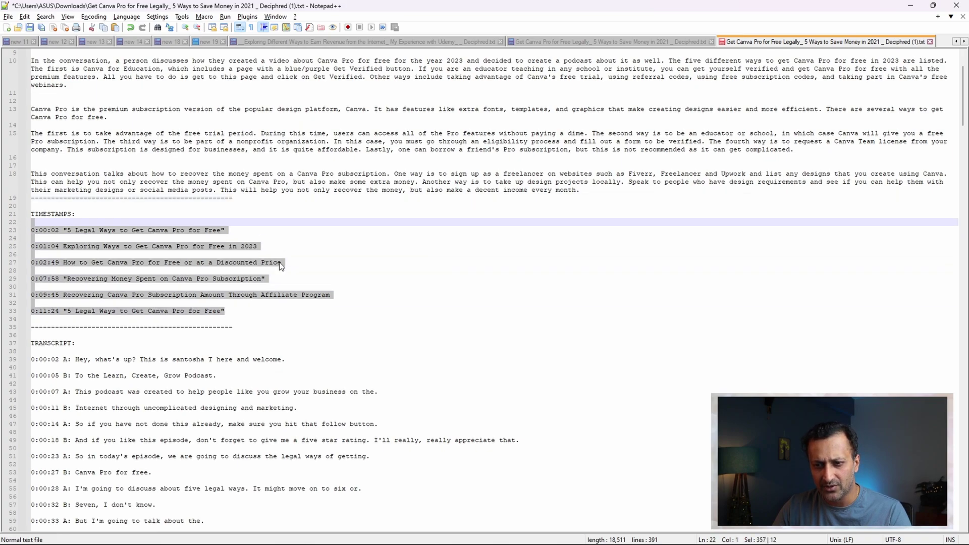
pyautogui.scroll(-3, 281, 266)
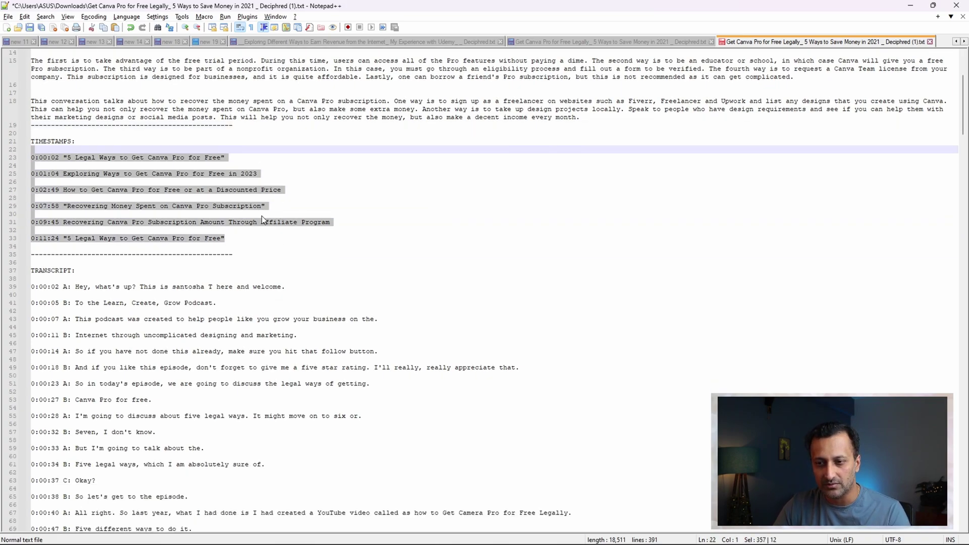
pyautogui.click(257, 242)
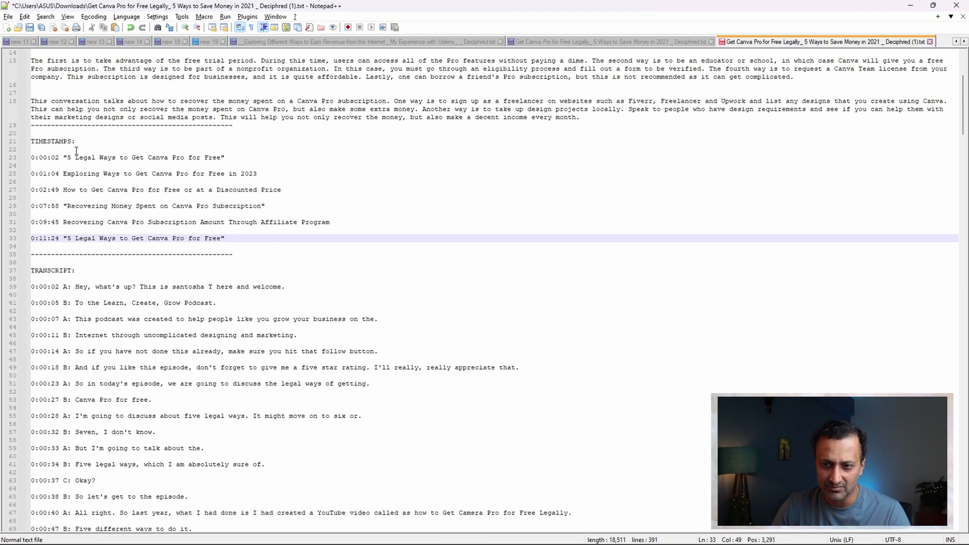
pyautogui.scroll(-3, 319, 220)
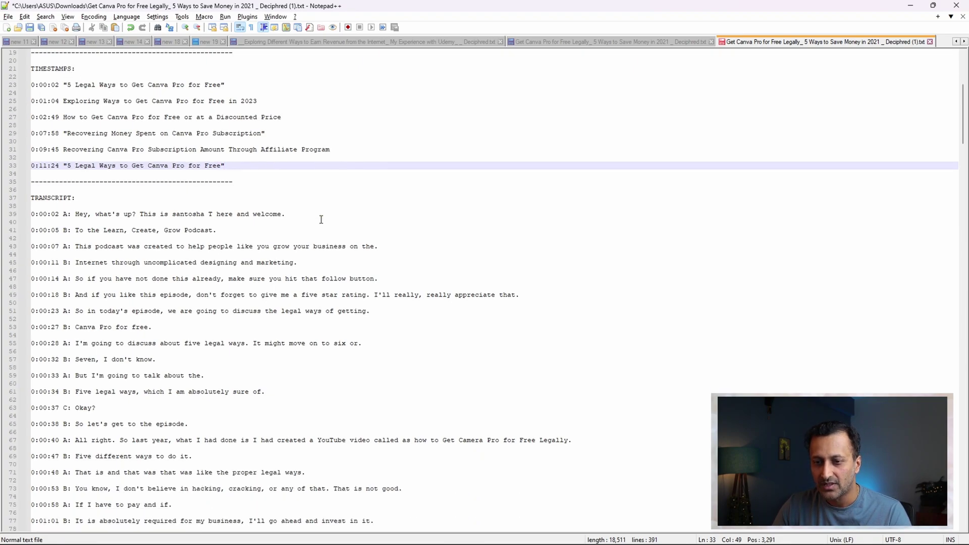
pyautogui.click(71, 214)
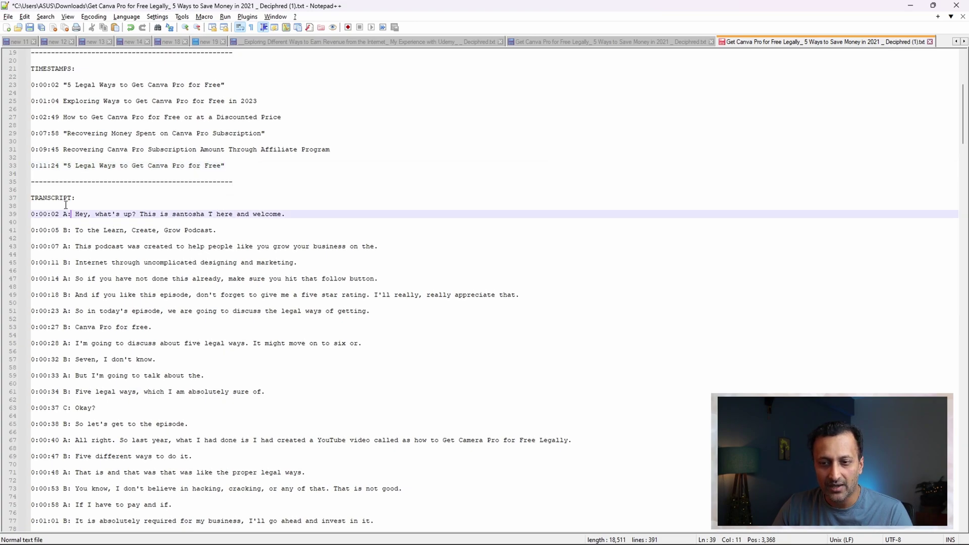
pyautogui.tripleClick(64, 199)
pyautogui.scroll(-1, 708, 257)
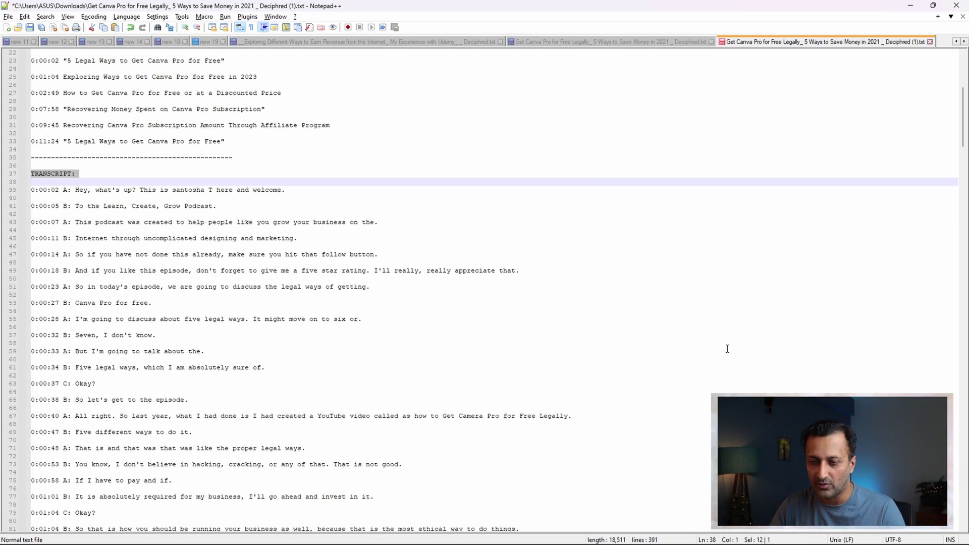
pyautogui.scroll(-3, 727, 348)
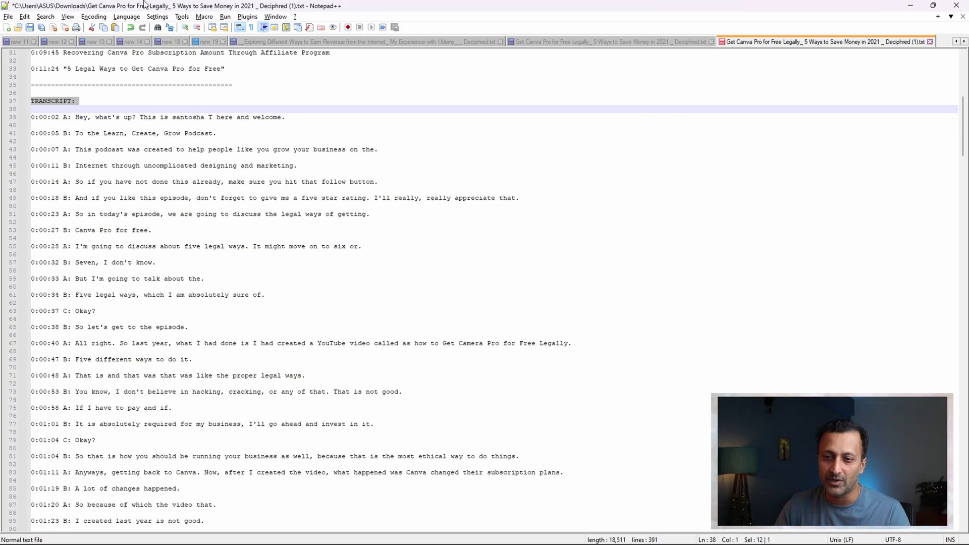
pyautogui.scroll(-11, 223, 77)
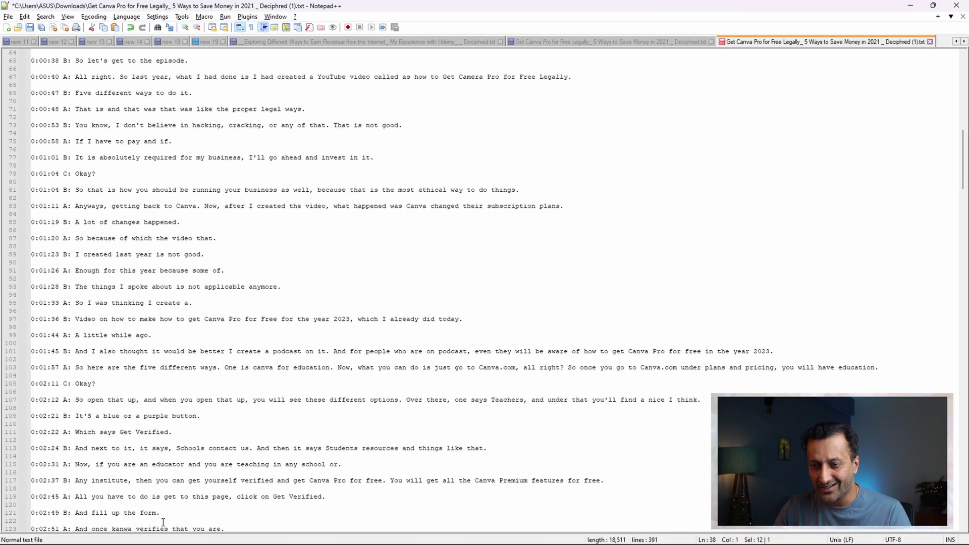
pyautogui.scroll(-4, 158, 470)
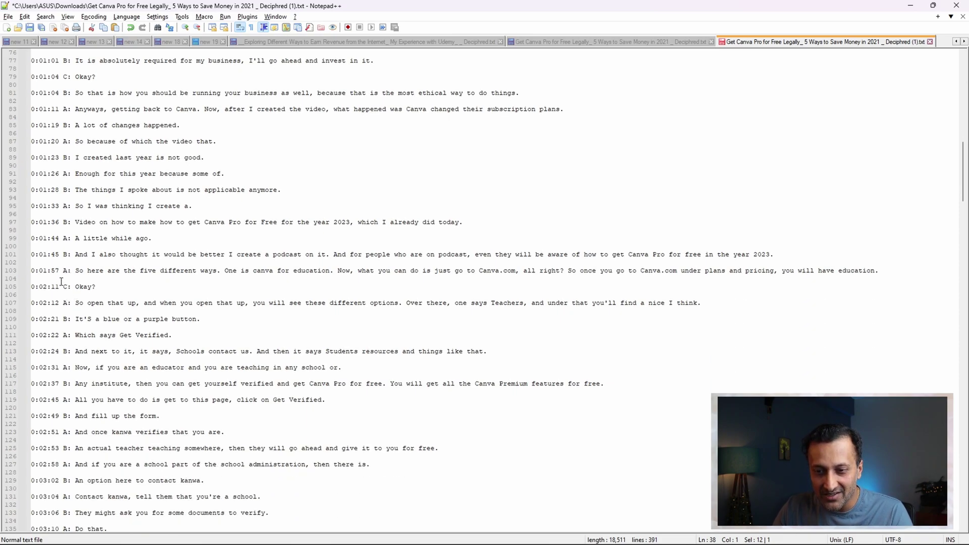
pyautogui.click(63, 254)
pyautogui.click(65, 272)
pyautogui.click(67, 255)
pyautogui.moveTo(63, 287); pyautogui.dragTo(71, 287)
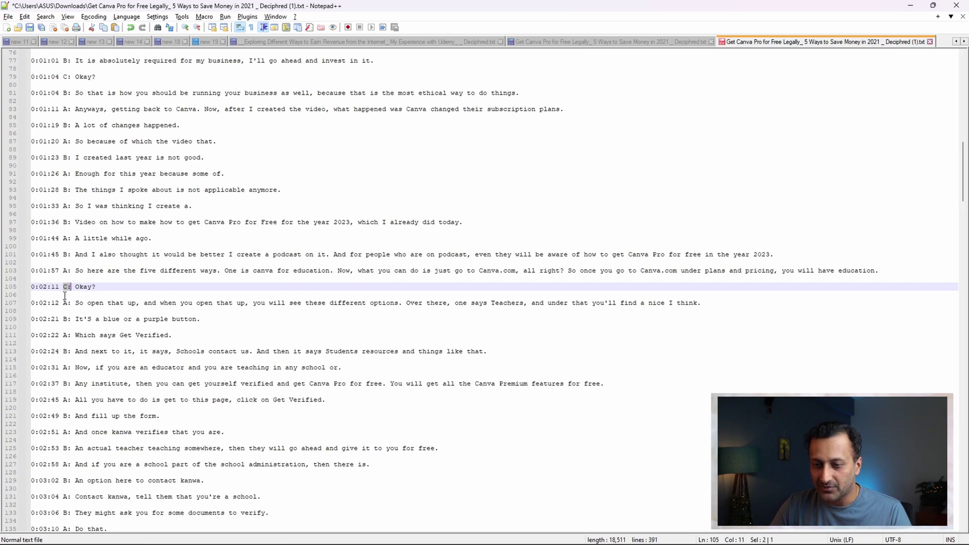
# Delete speaker letters C, A, B and A from the 0:02:11, 0:01:57, 0:01:45 and 0:01:44 lines.
pyautogui.click(121, 295)
pyautogui.click(72, 287)
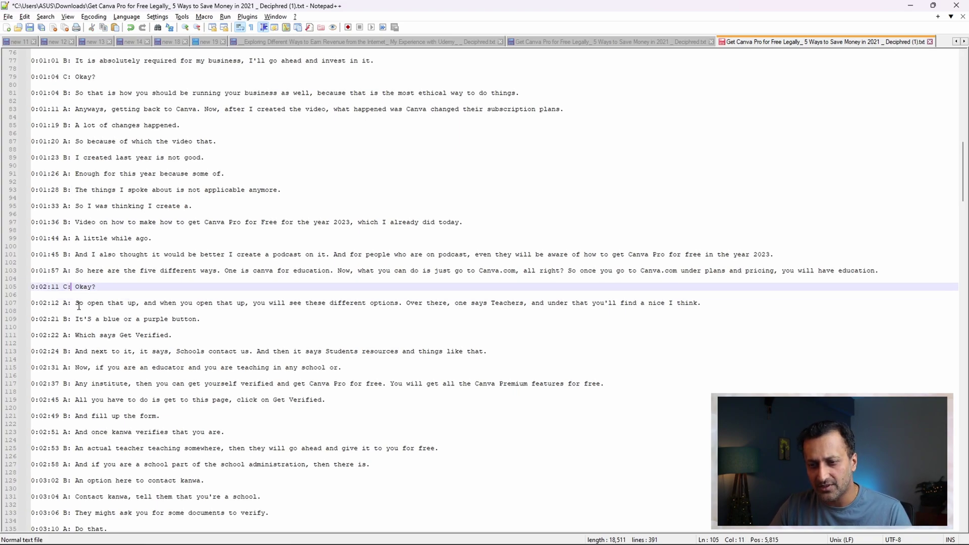
pyautogui.press('BackSpace')
pyautogui.click(71, 270)
pyautogui.press('BackSpace')
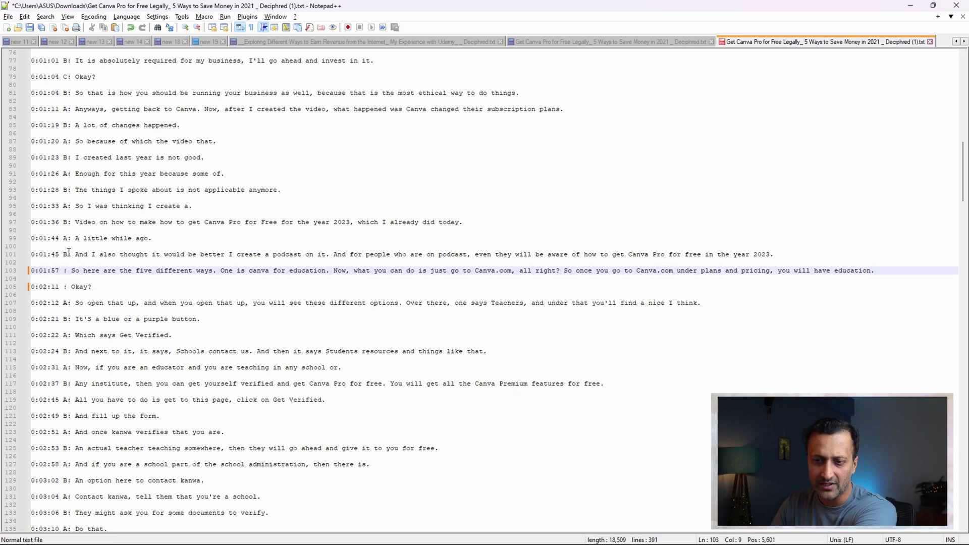
pyautogui.click(72, 255)
pyautogui.press('BackSpace')
pyautogui.click(70, 238)
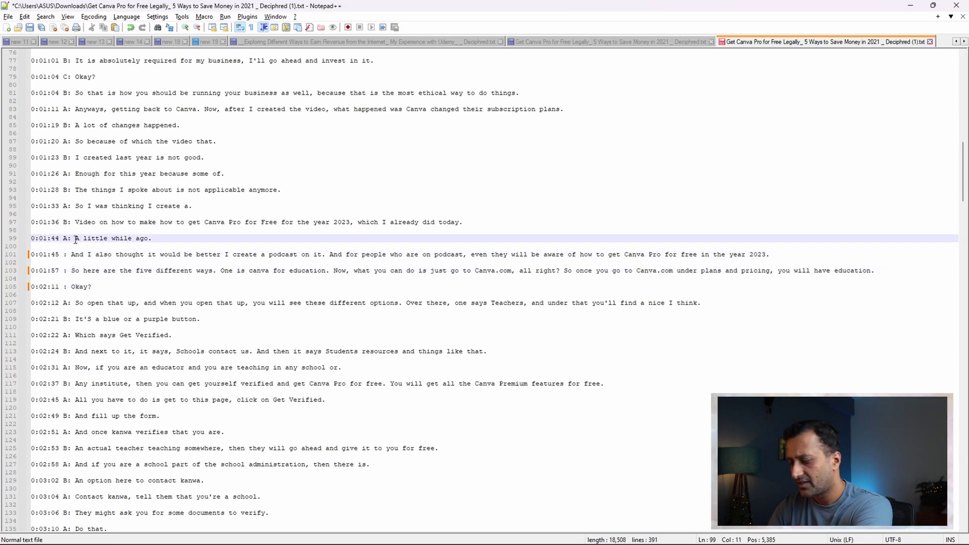
pyautogui.press('BackSpace')
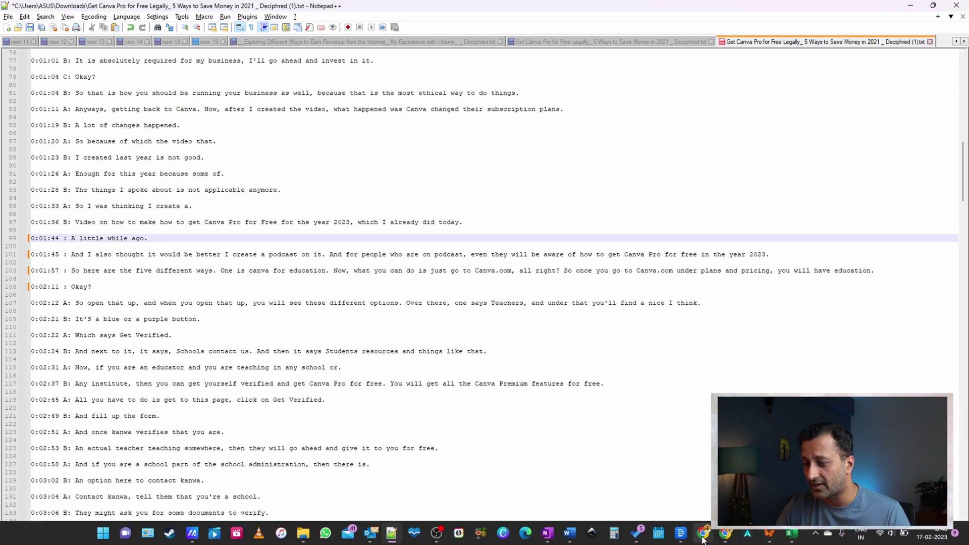
pyautogui.moveTo(703, 539)
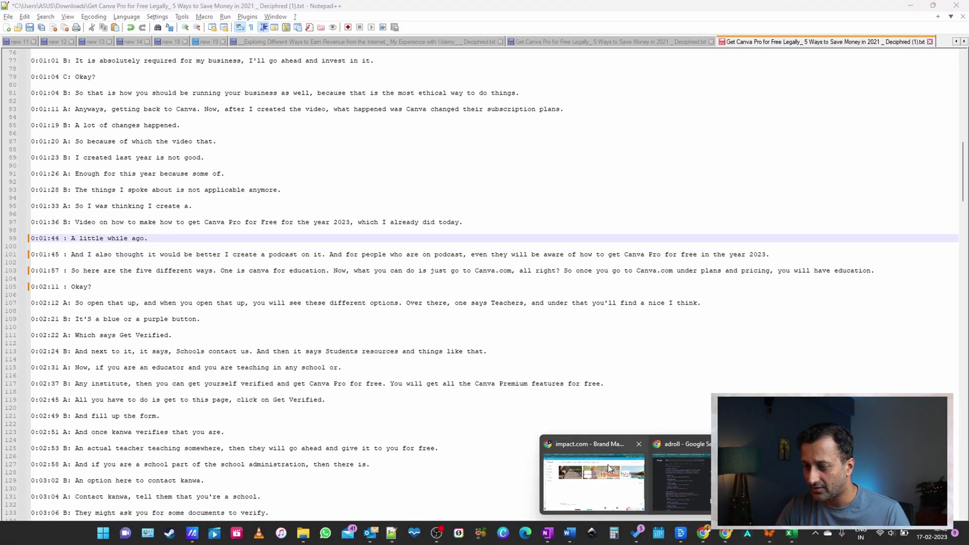
# Review the EP38 Udemy post's transcript, whose lines use timestamp-and-colon format without speaker letters.
pyautogui.press('Up')
pyautogui.press('Up')
pyautogui.press('Up')
pyautogui.press('Up')
pyautogui.press('Up')
pyautogui.hotkey('alt', 'Tab')
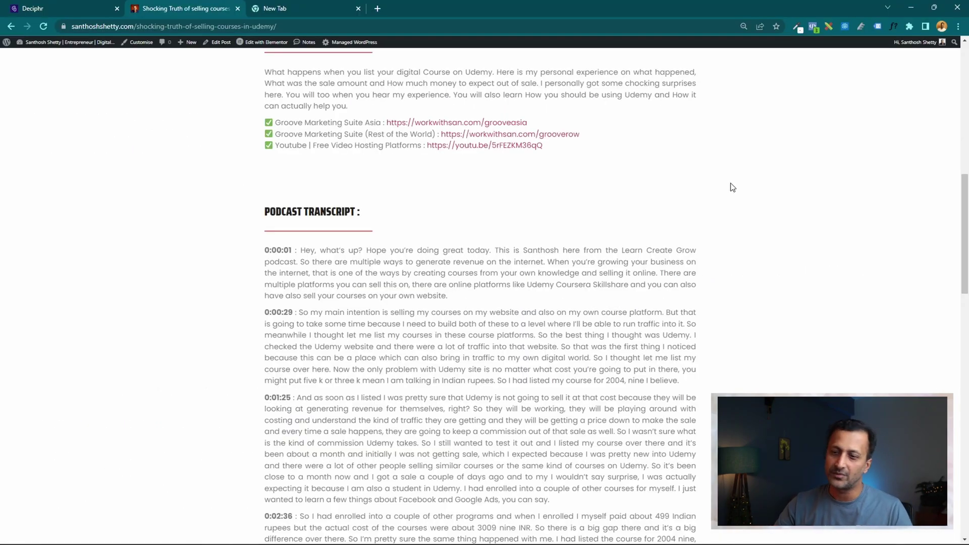
pyautogui.scroll(-5, 580, 165)
pyautogui.scroll(-15, 580, 165)
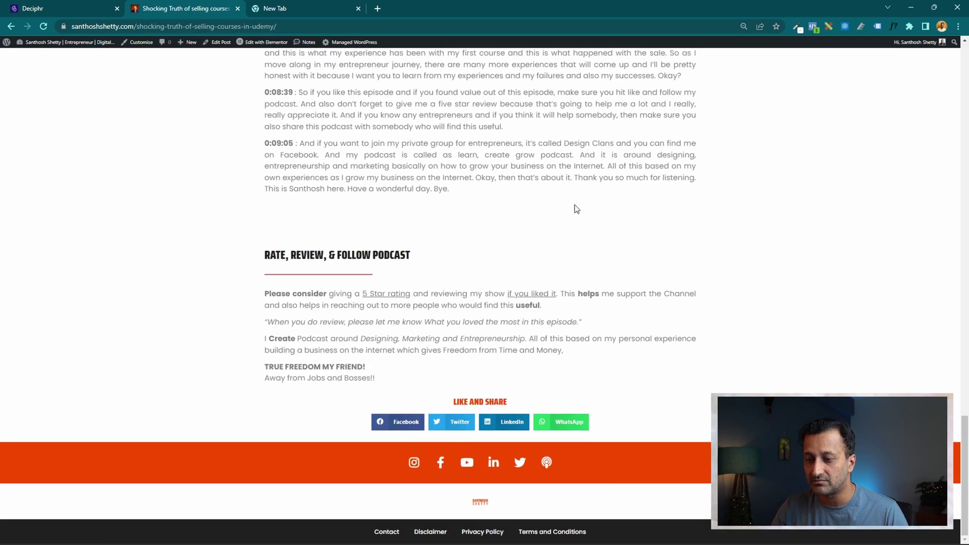
pyautogui.scroll(20, 547, 198)
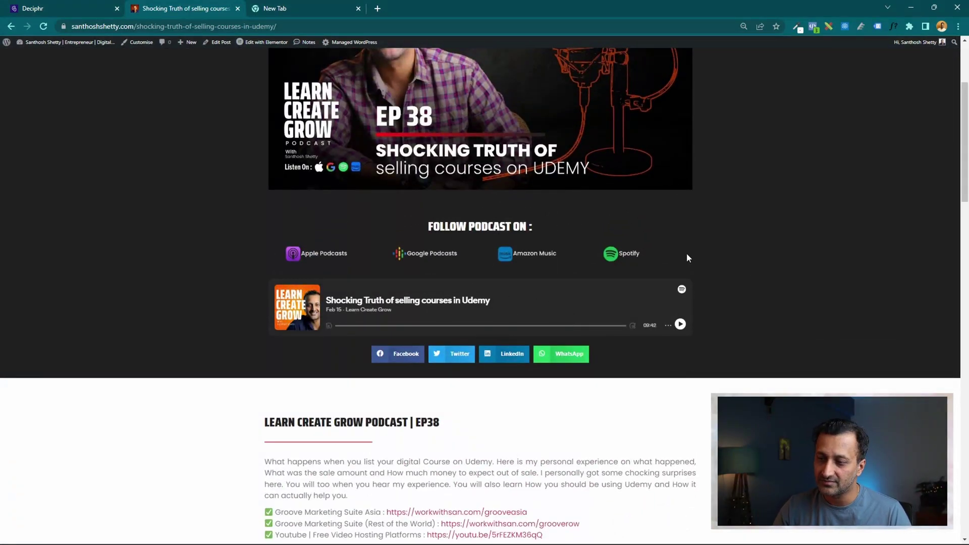
pyautogui.scroll(-3, 697, 265)
pyautogui.scroll(-1, 702, 274)
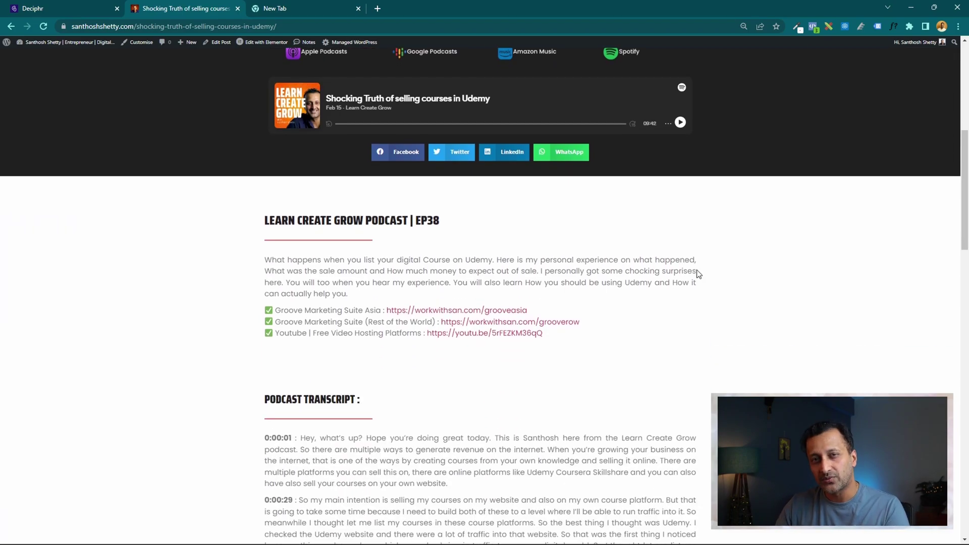